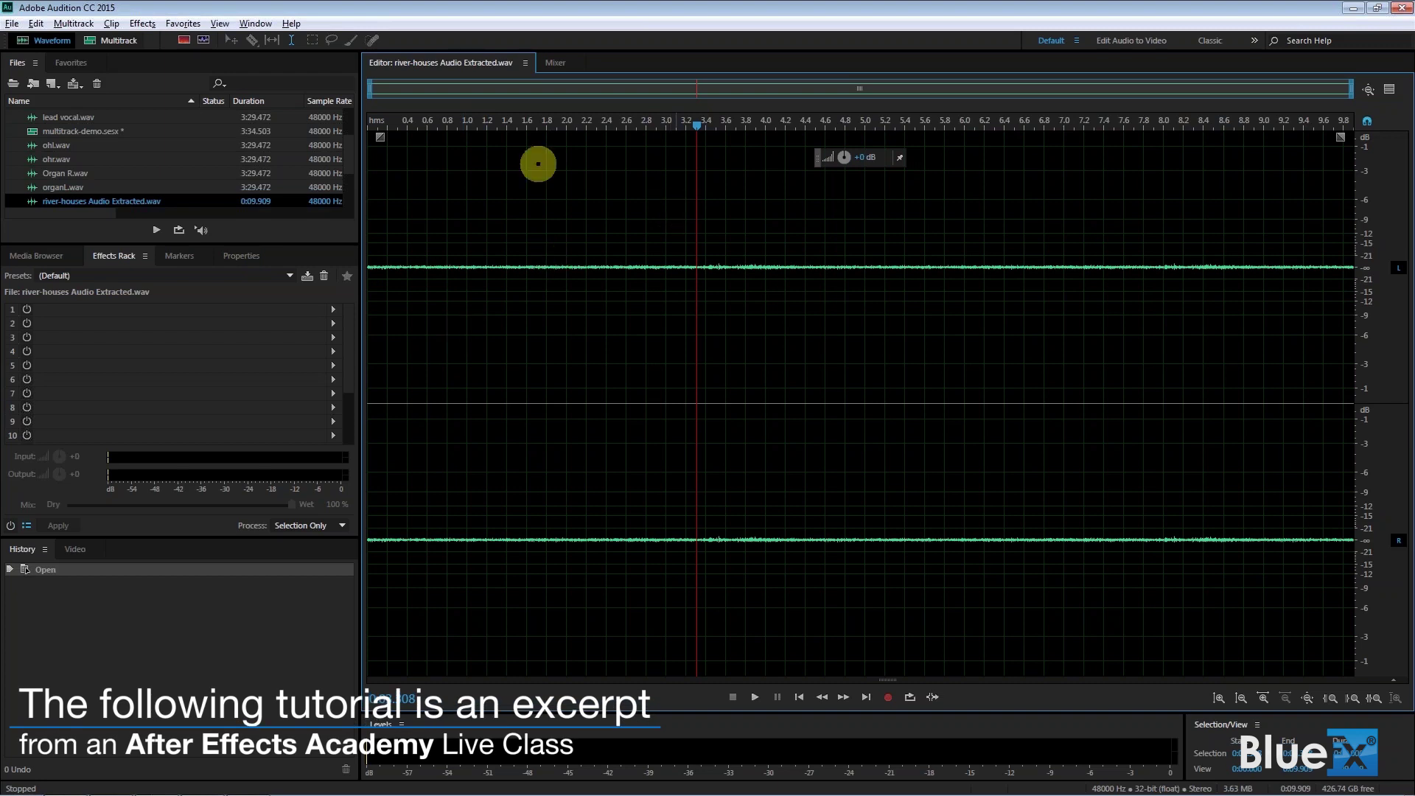
# Switch the river-houses audio to the spectral frequency display.
pyautogui.click(184, 40)
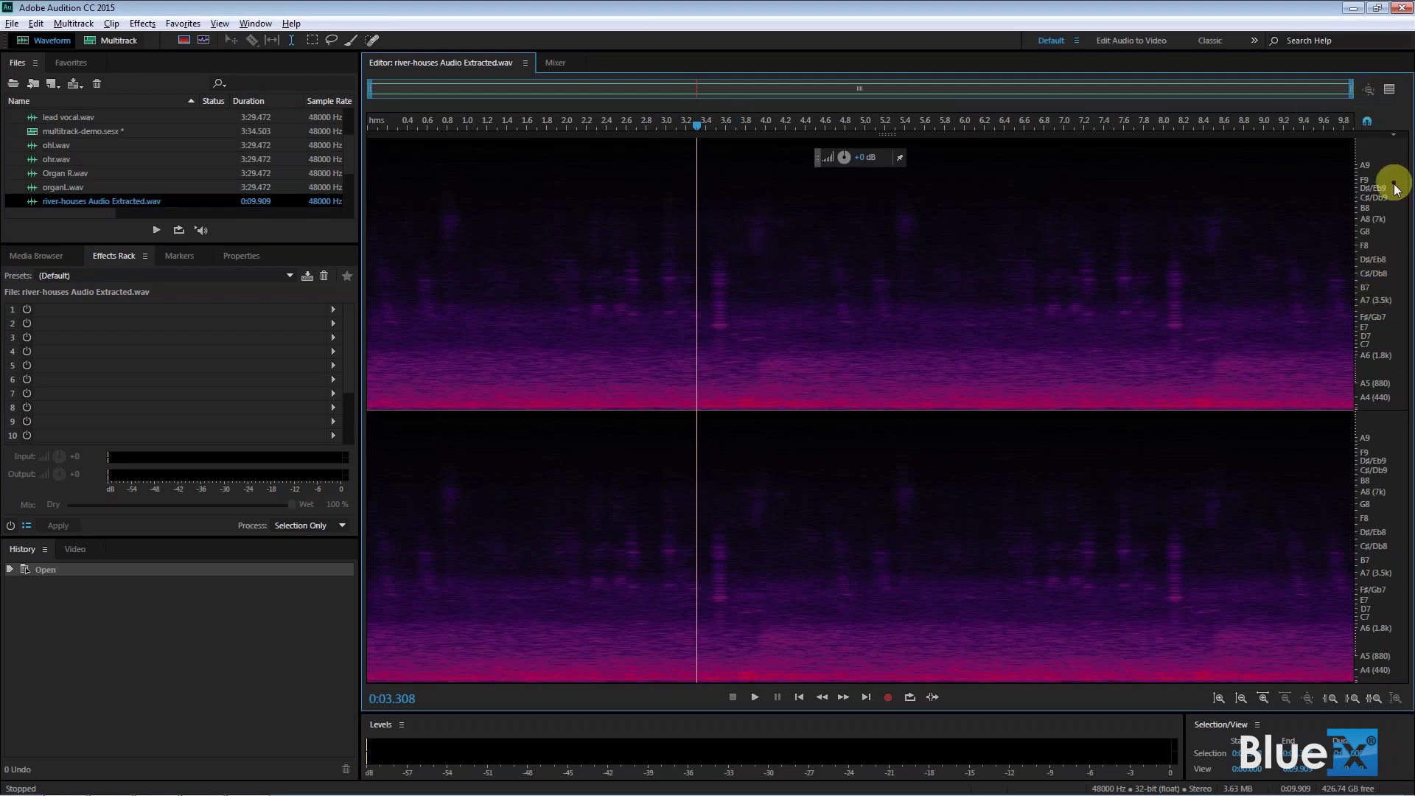
# Label the frequency ruler in Hertz and scrub the audio near 3.3 seconds.
pyautogui.rightClick(1383, 256)
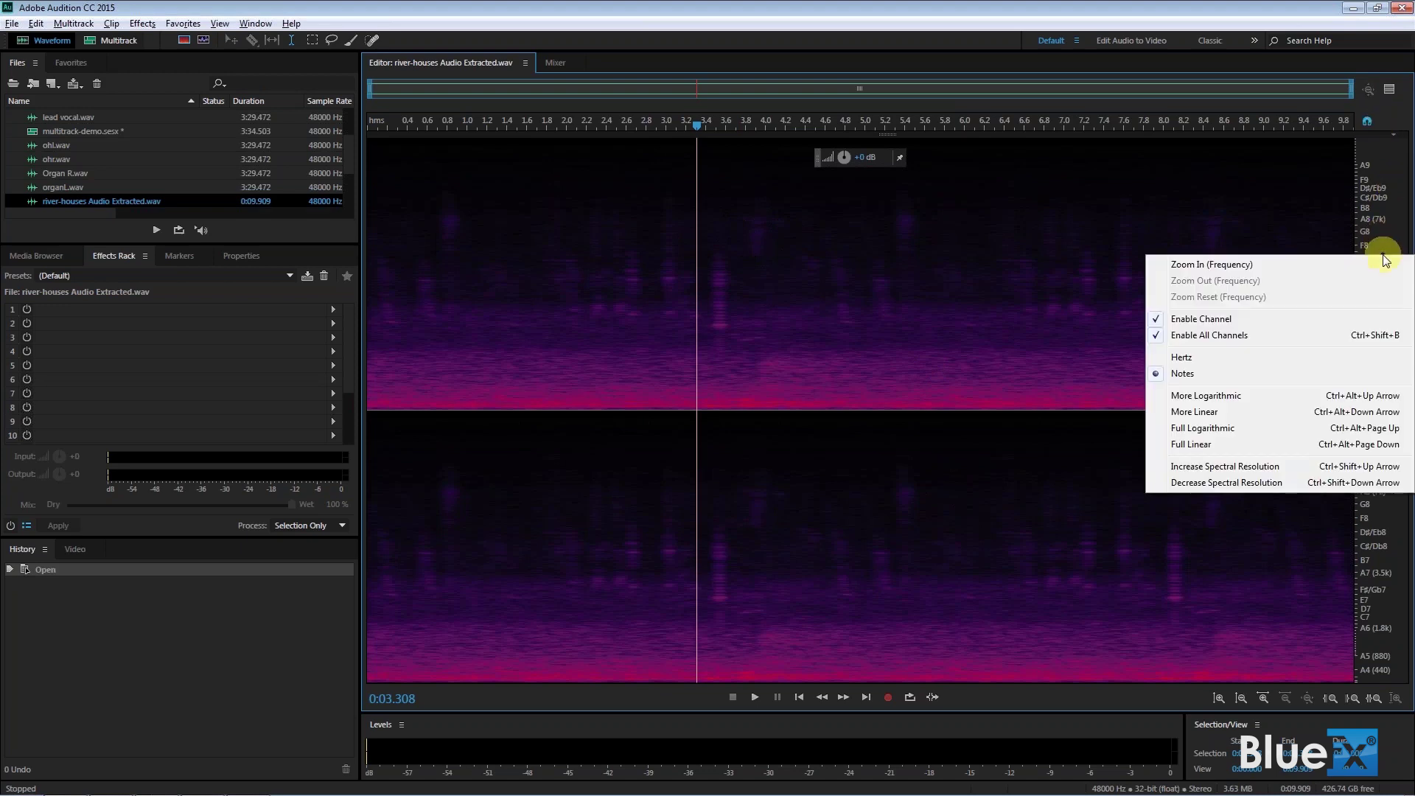
pyautogui.click(1181, 357)
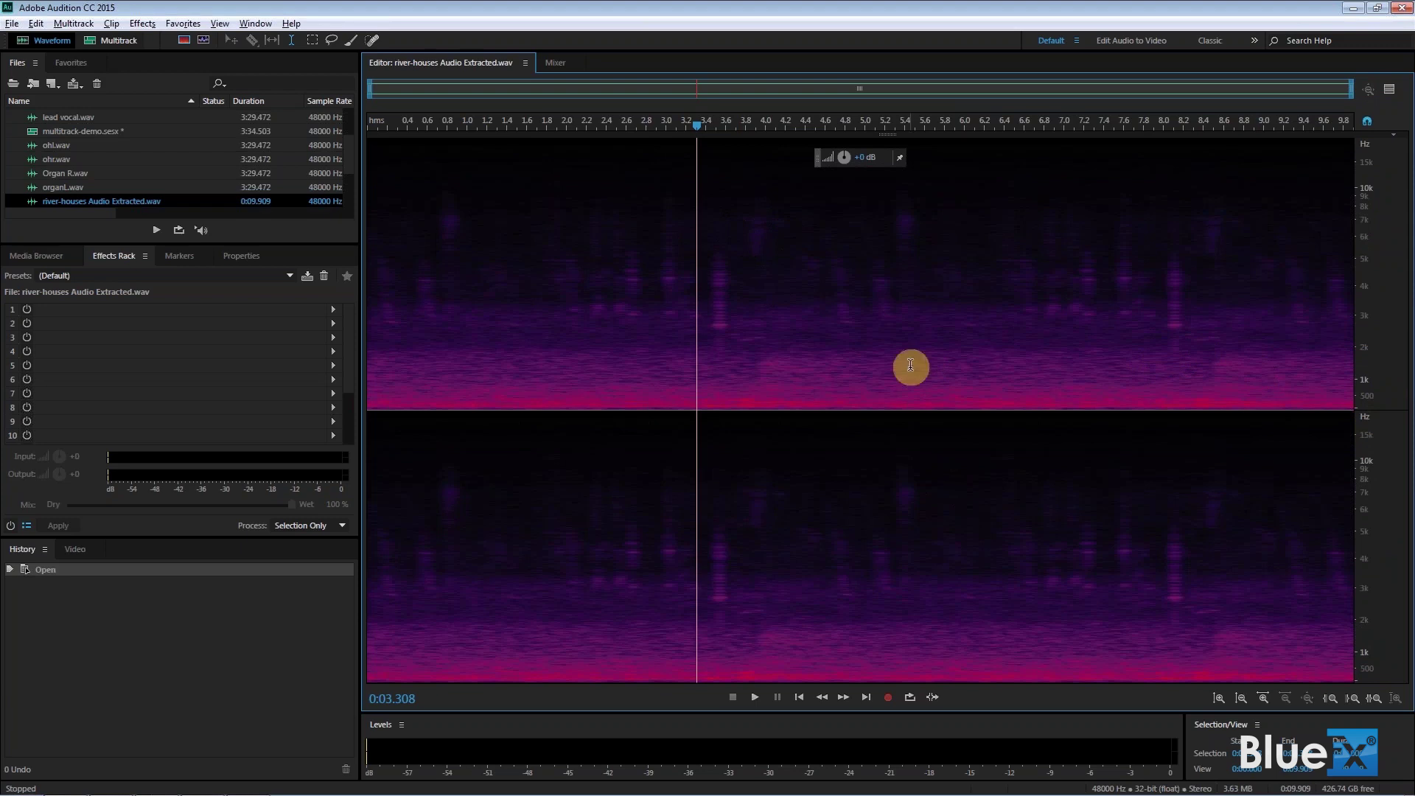
pyautogui.moveTo(702, 133); pyautogui.dragTo(693, 127)
# Lower the spectrogram's spectral resolution from 4096 to 256.
pyautogui.rightClick(1383, 590)
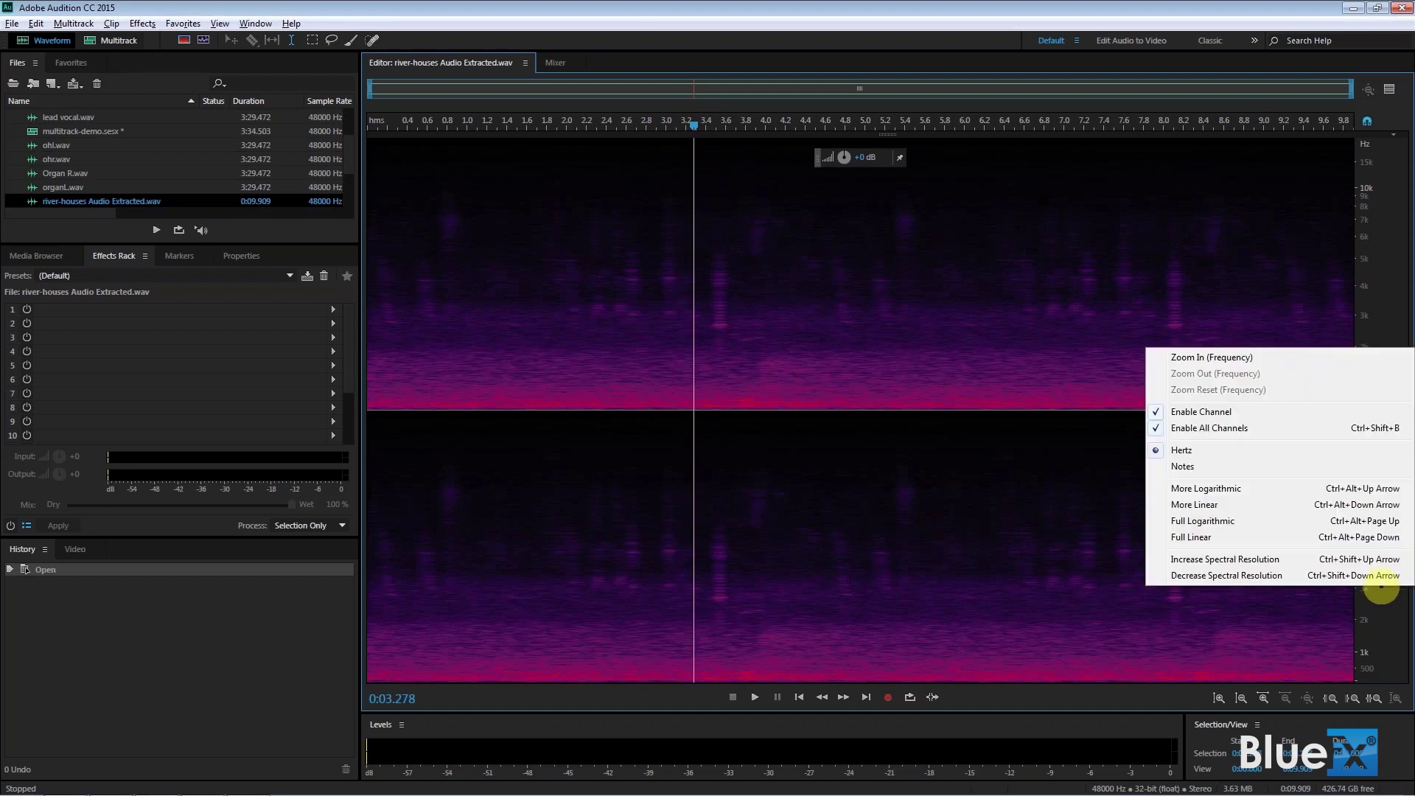
pyautogui.click(1224, 575)
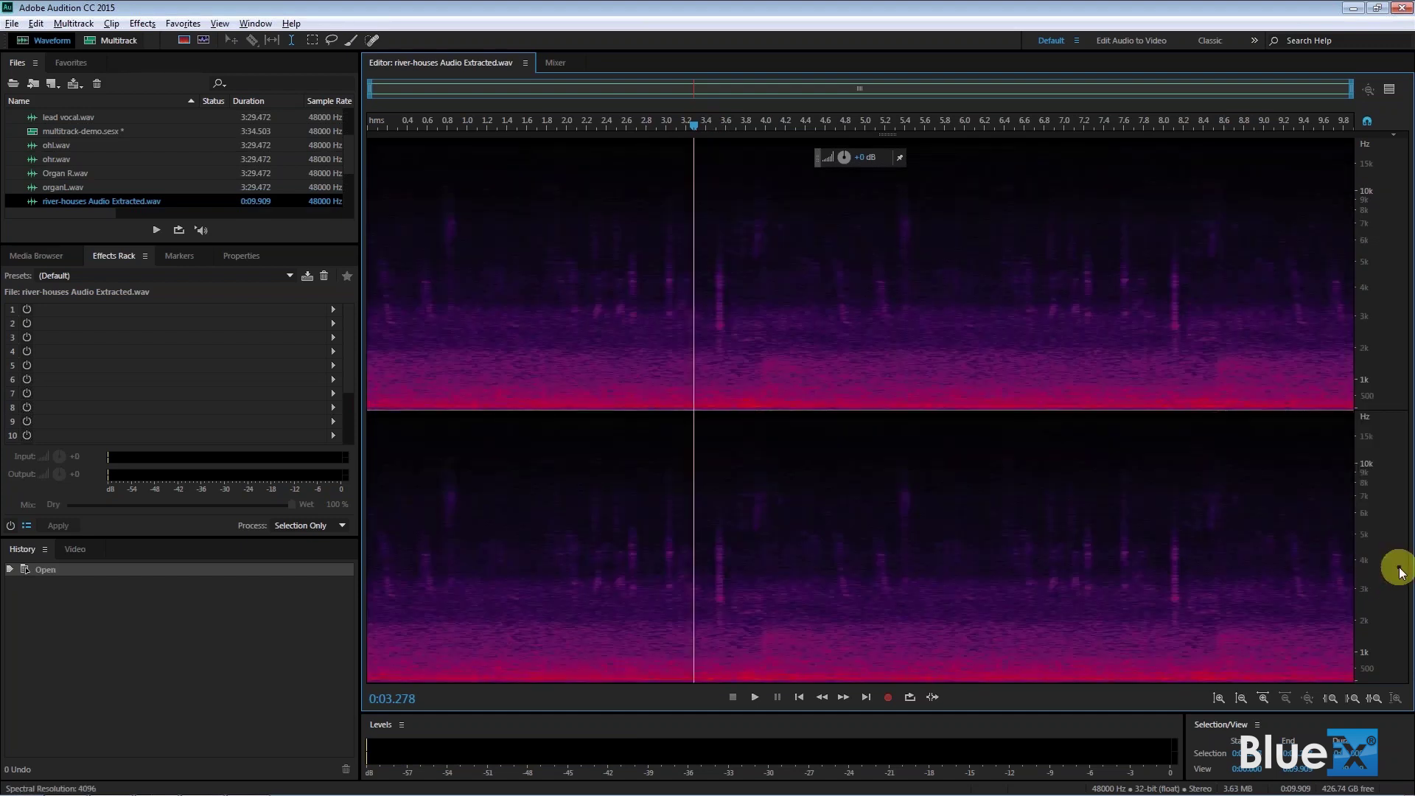
pyautogui.rightClick(1401, 572)
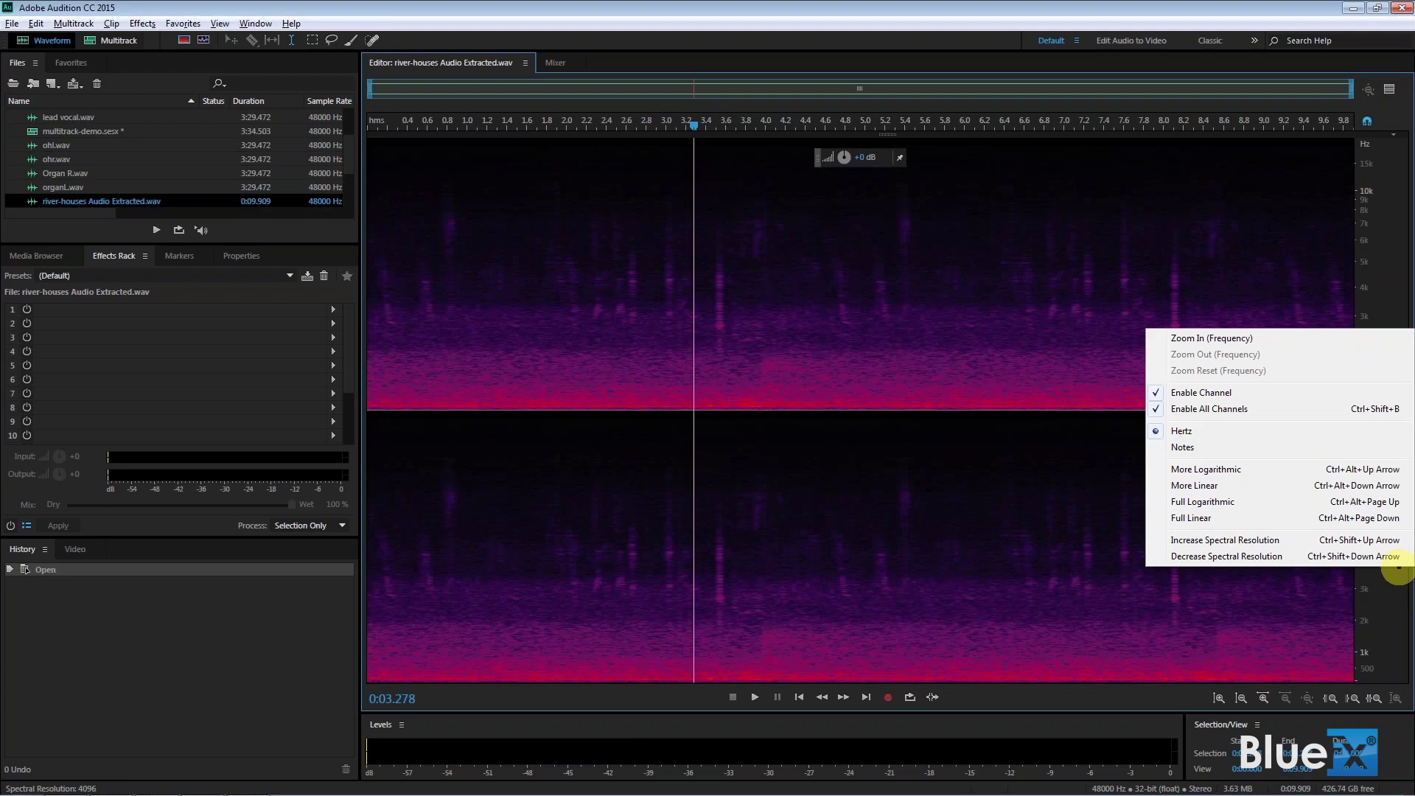
pyautogui.click(1242, 558)
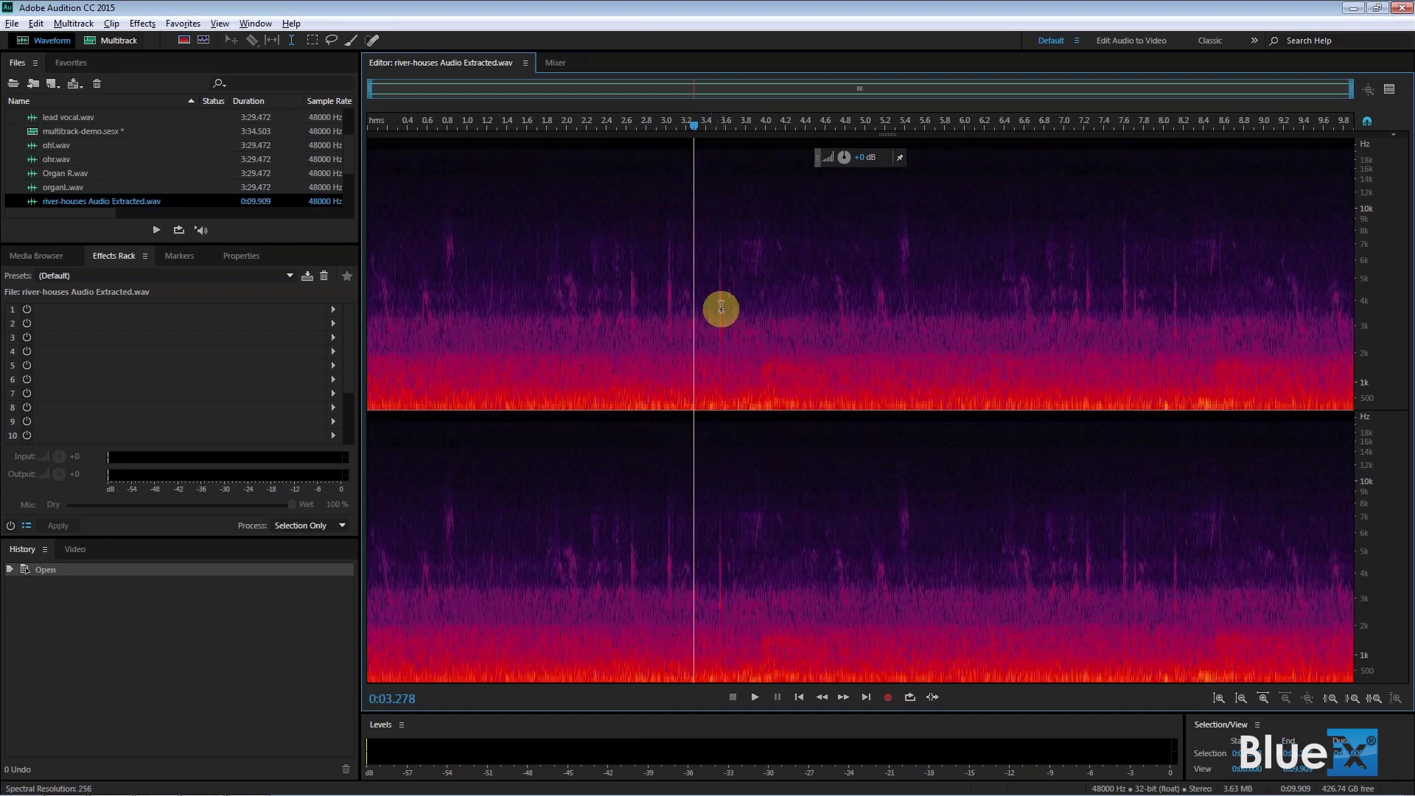
pyautogui.moveTo(695, 131); pyautogui.dragTo(657, 124)
pyautogui.press('space')
pyautogui.press('space')
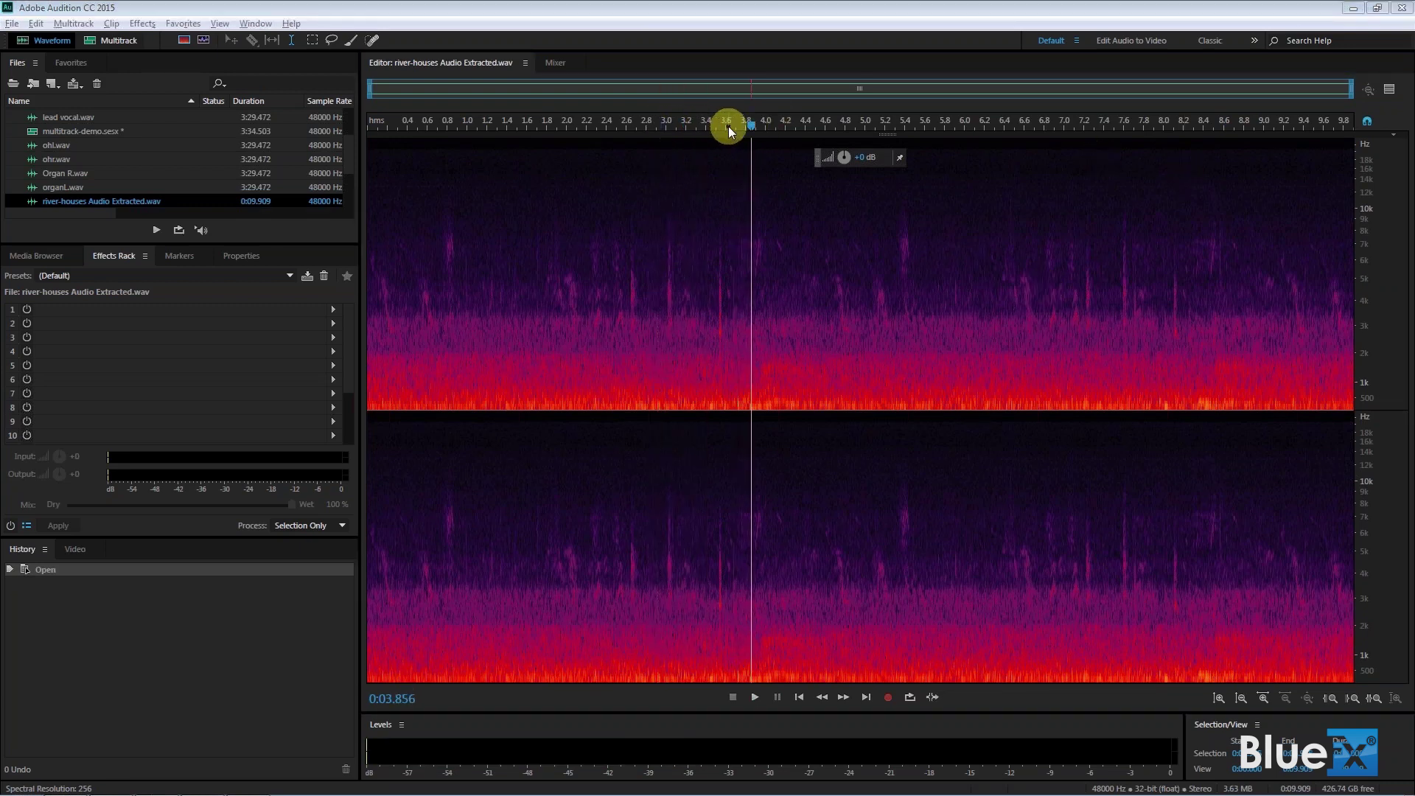
pyautogui.moveTo(750, 126); pyautogui.dragTo(710, 126)
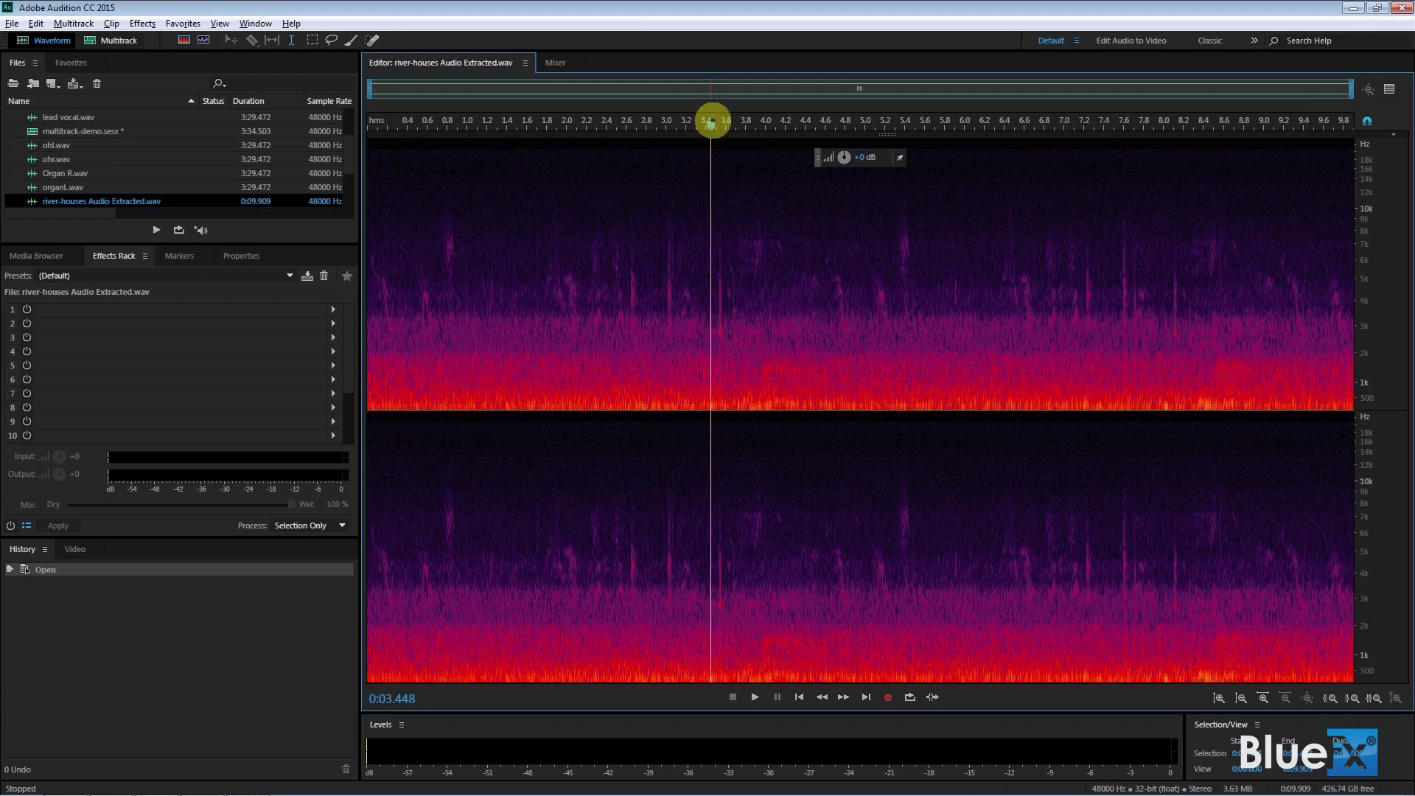
pyautogui.moveTo(710, 123); pyautogui.dragTo(700, 123)
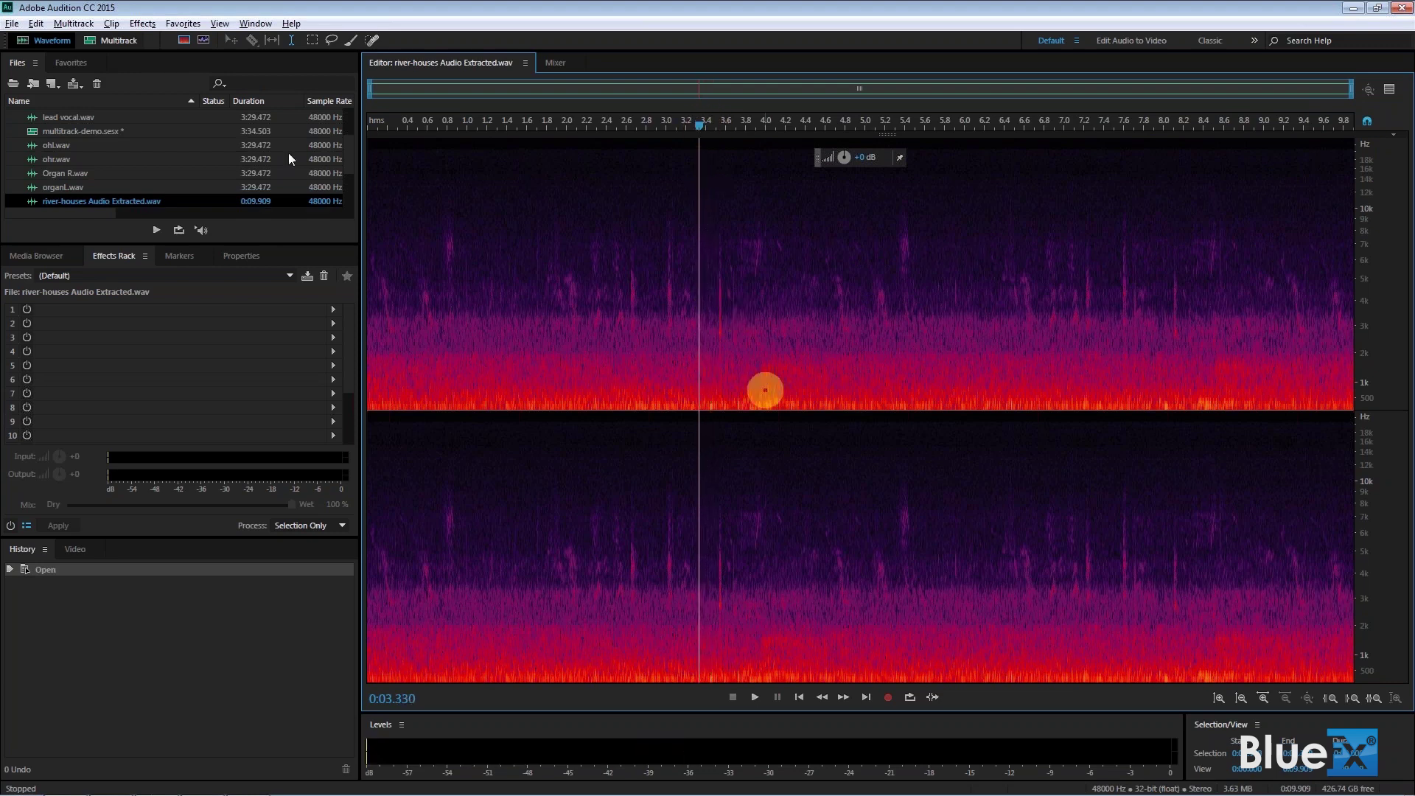
# Box the click near 3.4 seconds tightly with the Rectangular Marquee and open Favorites.
pyautogui.click(313, 40)
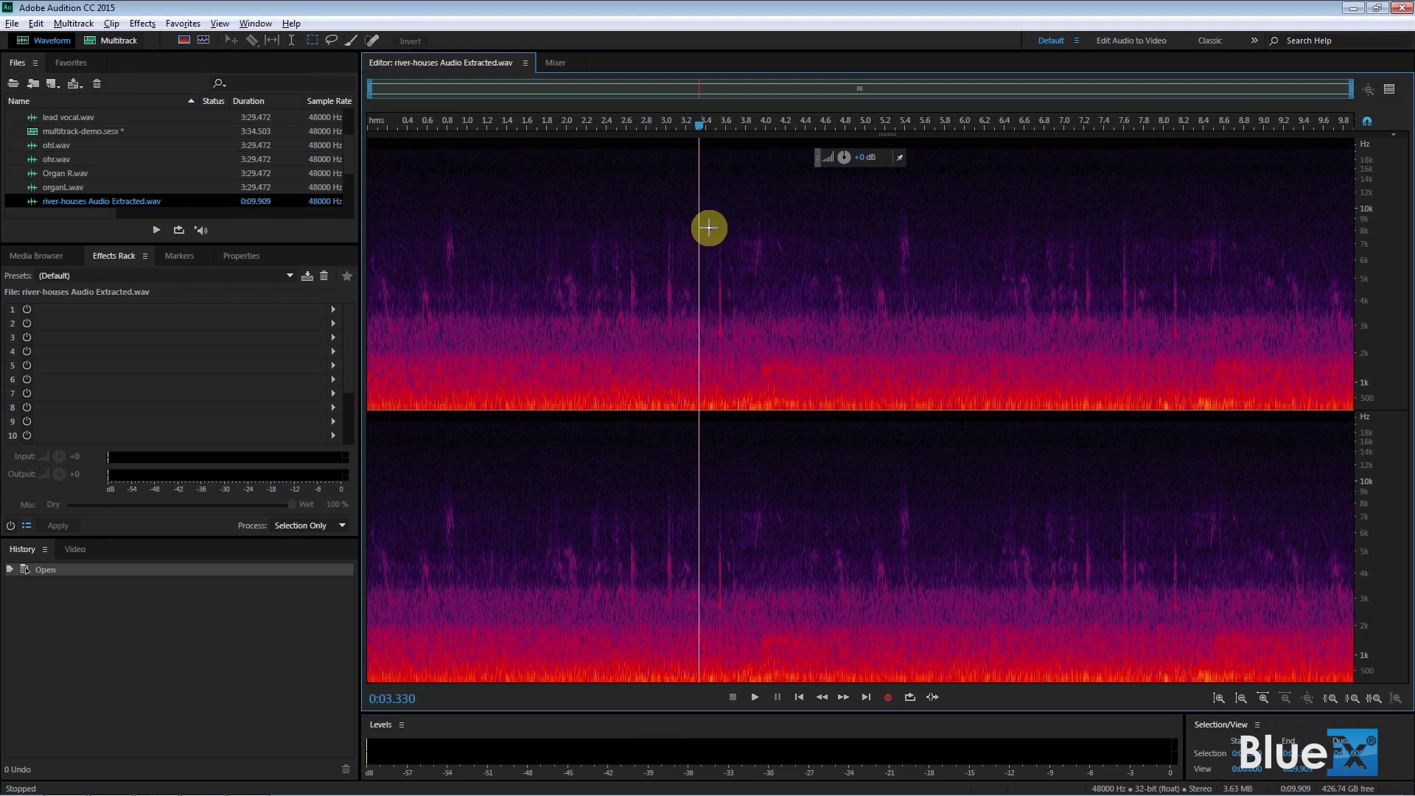
pyautogui.moveTo(706, 229); pyautogui.dragTo(737, 368)
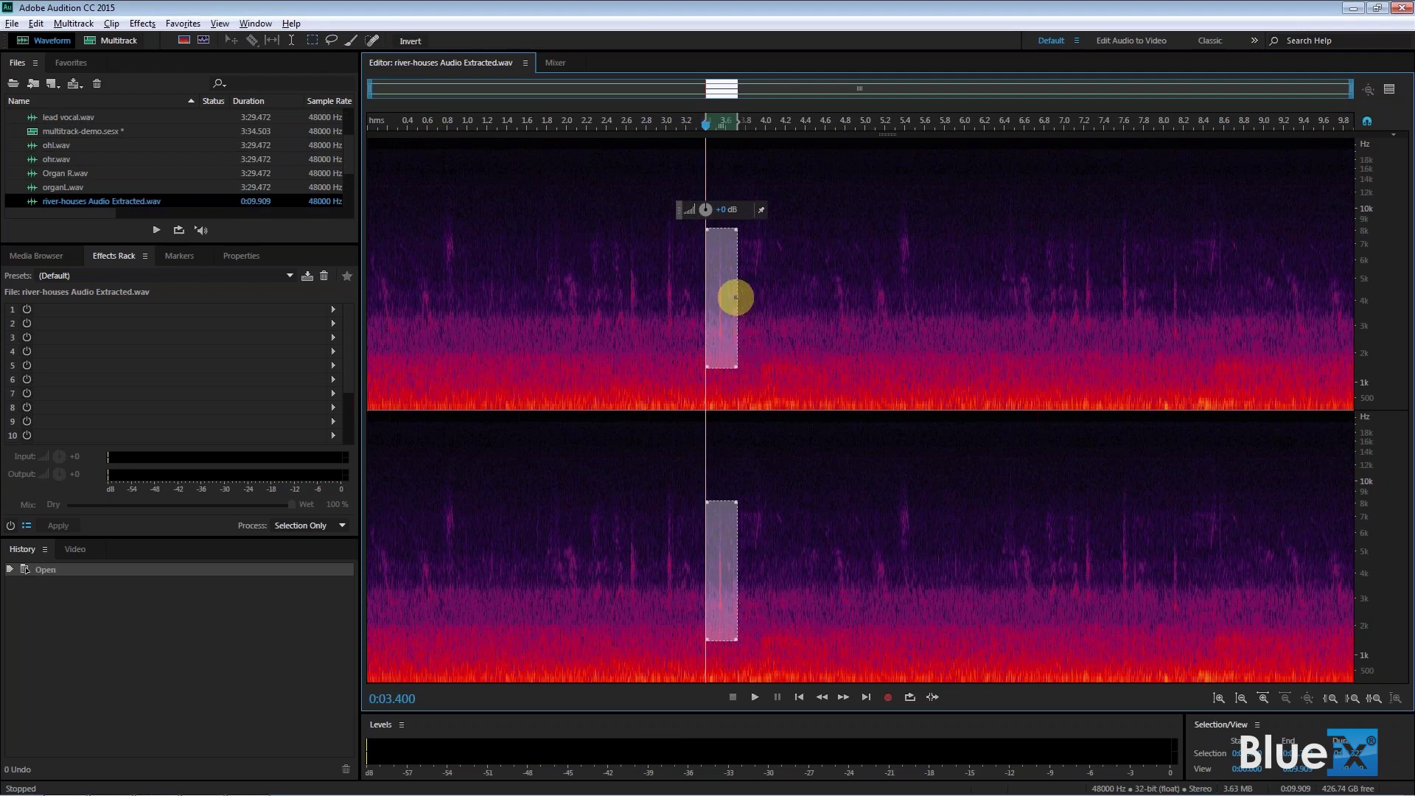
pyautogui.moveTo(735, 297); pyautogui.dragTo(712, 302)
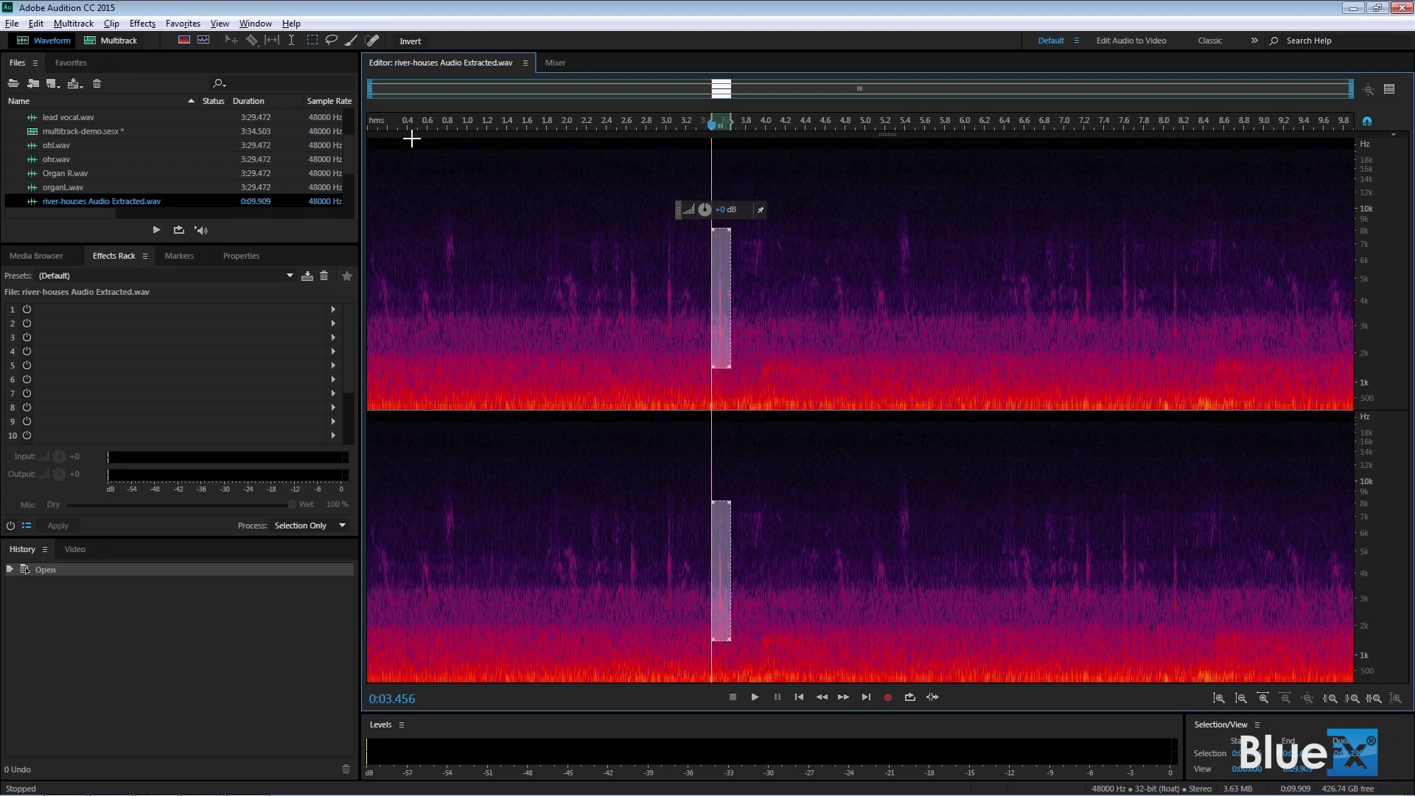
pyautogui.click(182, 24)
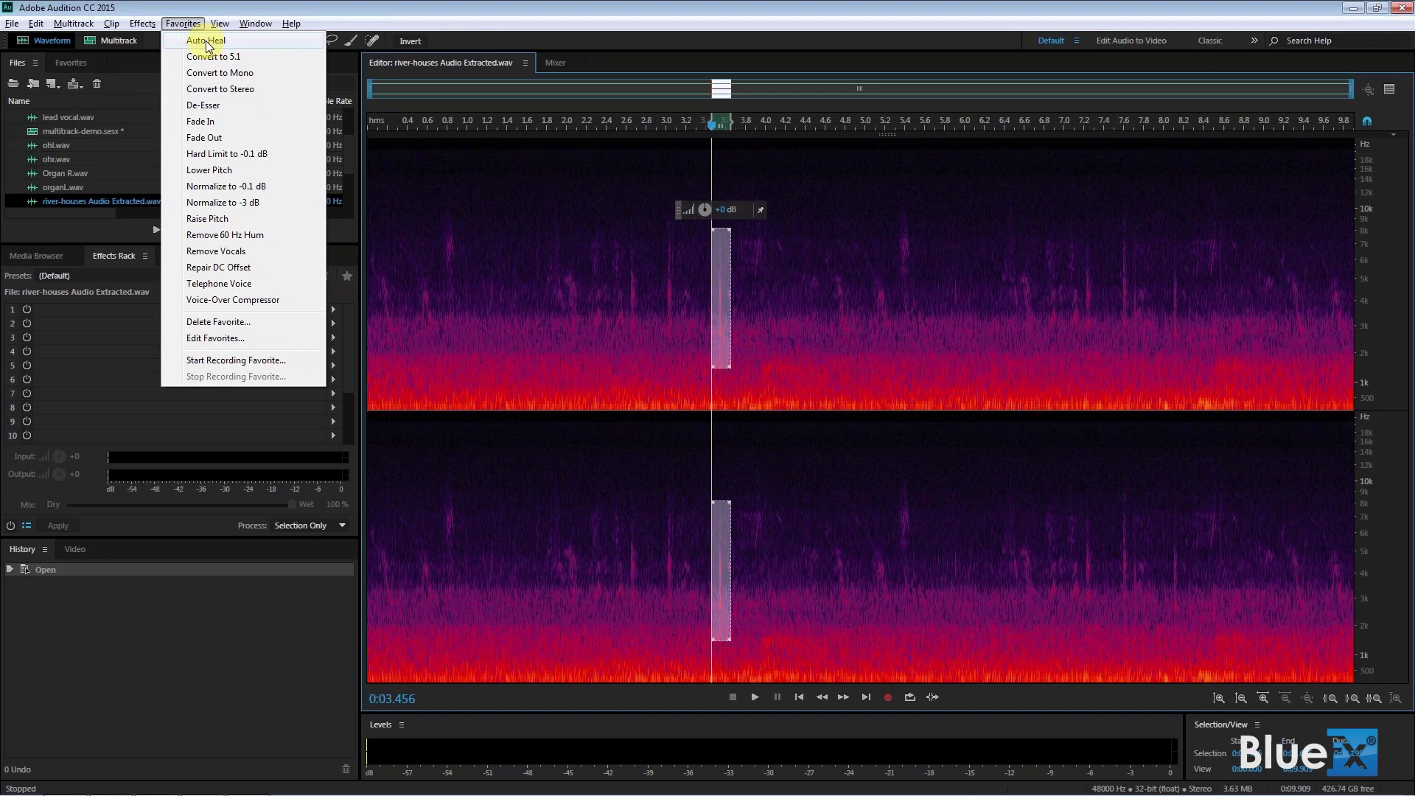
# Auto-heal the selected click and adjust its level with the HUD knob.
pyautogui.click(206, 41)
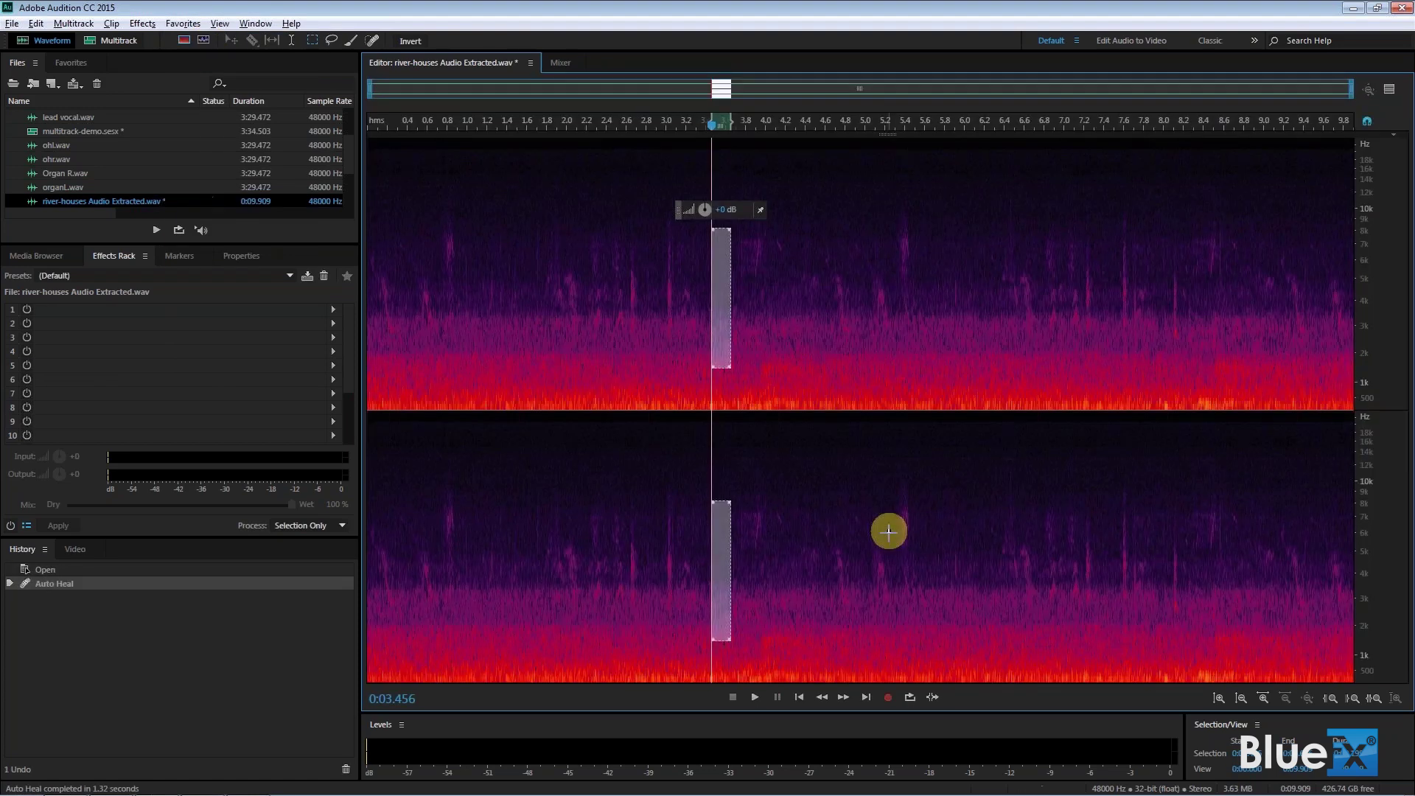
pyautogui.moveTo(722, 206); pyautogui.dragTo(709, 208)
pyautogui.click(617, 335)
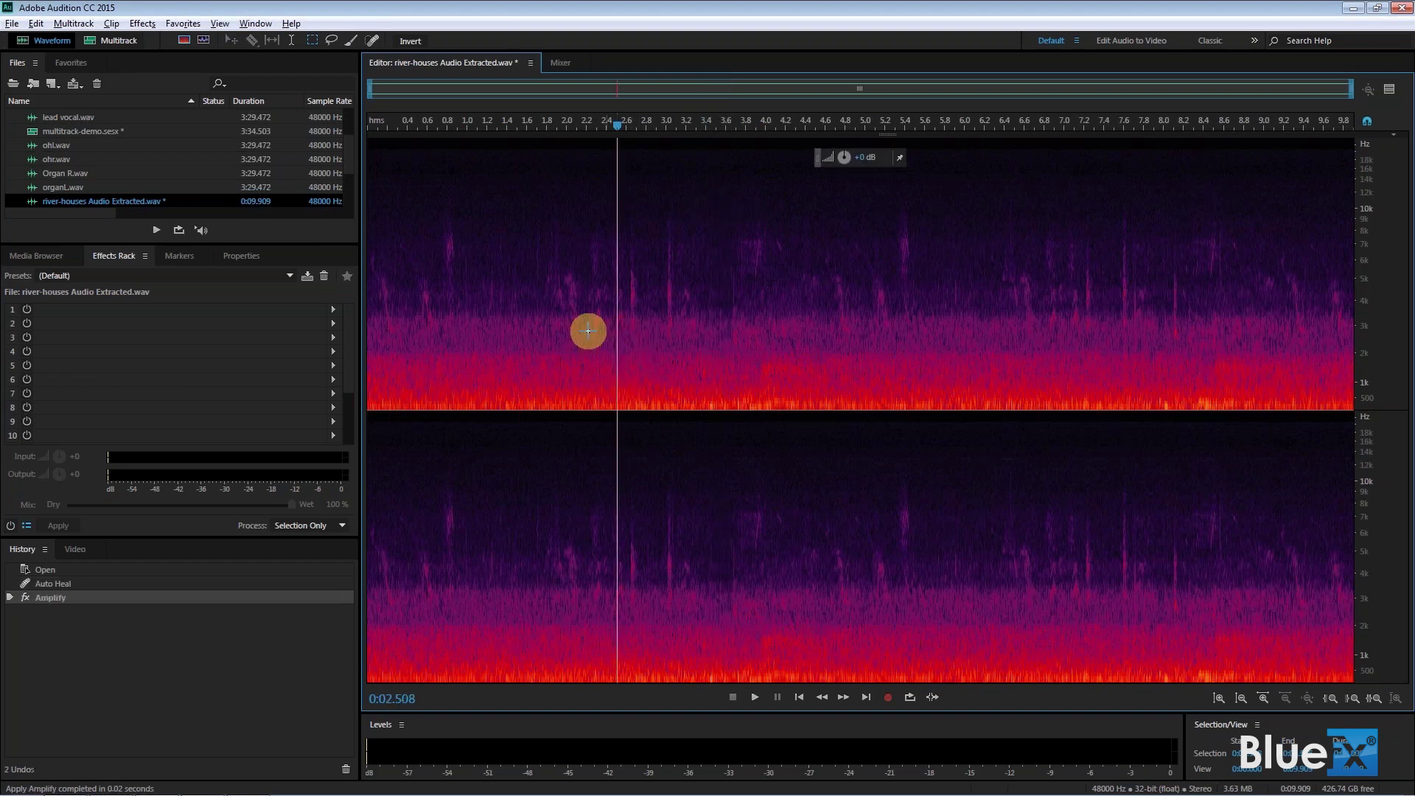
# Play back from about 2.2 seconds to check the healed click.
pyautogui.click(586, 331)
pyautogui.press('space')
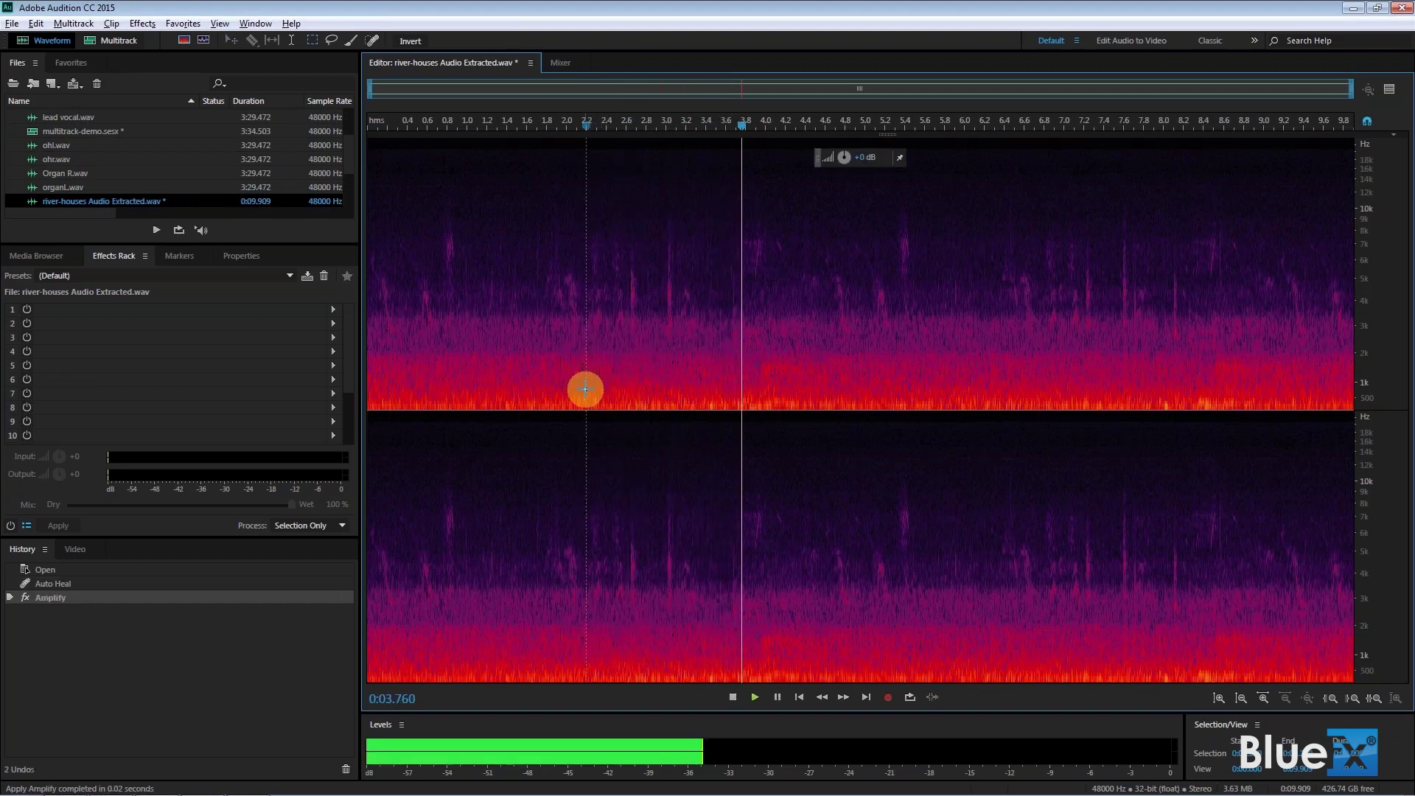
pyautogui.press('space')
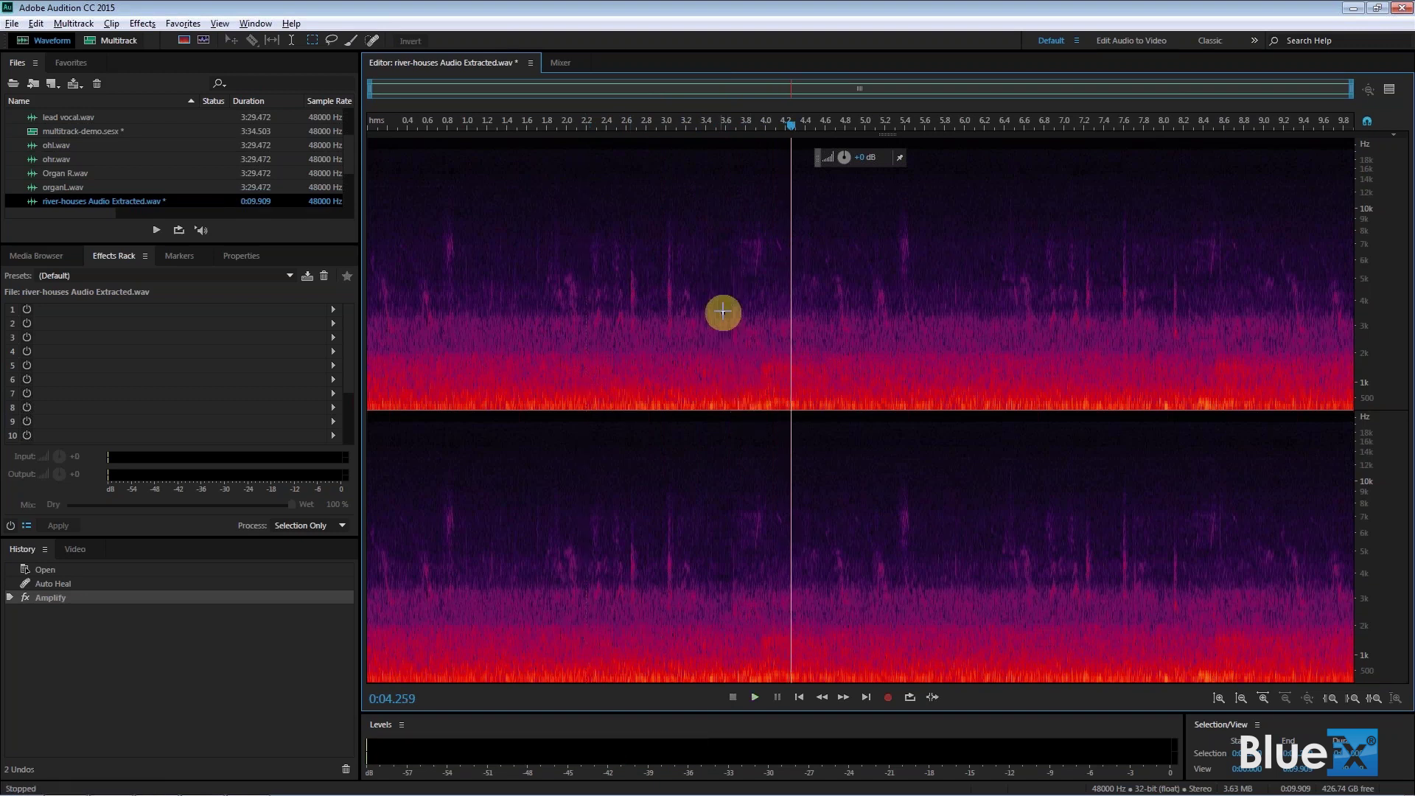
# Find the next click by playing from about 7.3 seconds, then box it near 8 seconds.
pyautogui.click(1093, 341)
pyautogui.press('space')
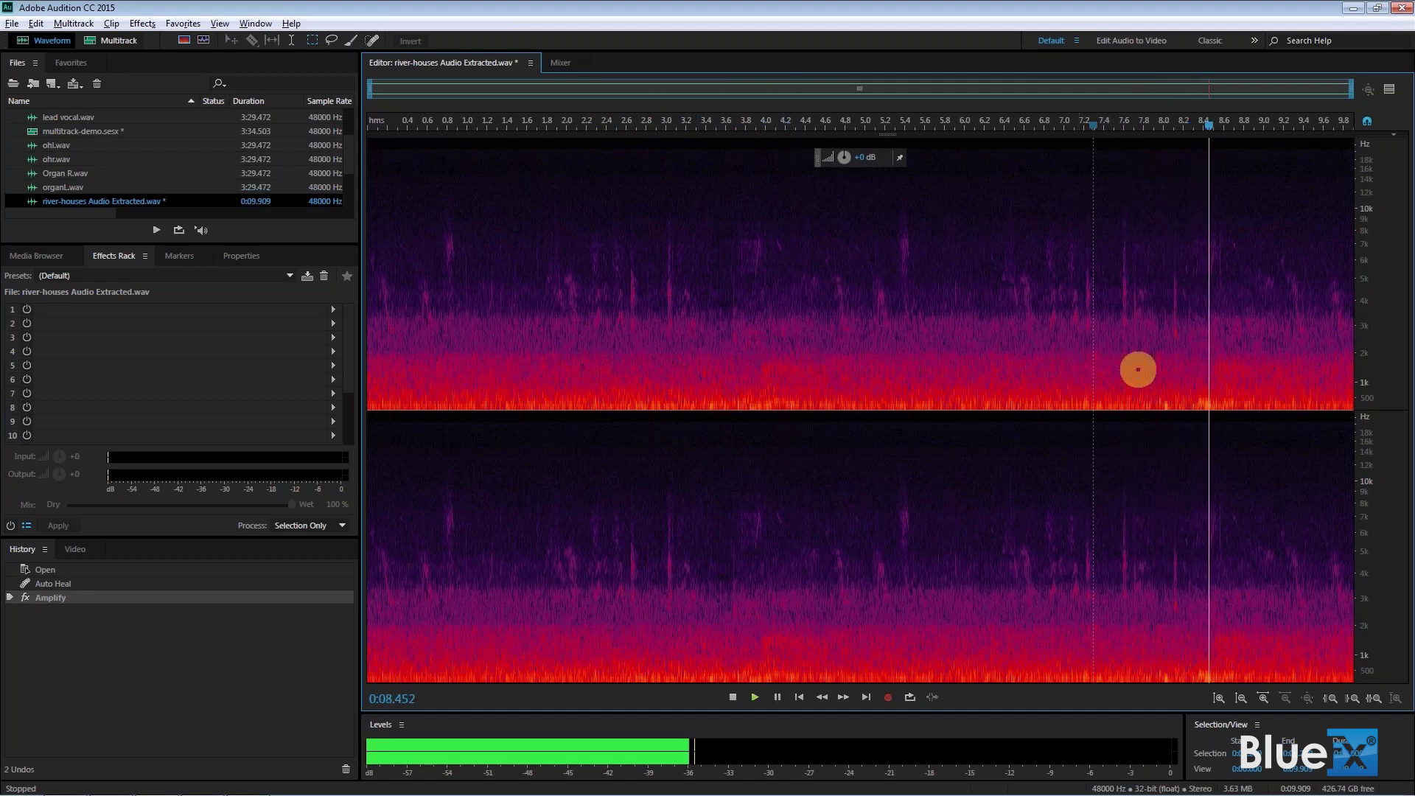
pyautogui.press('space')
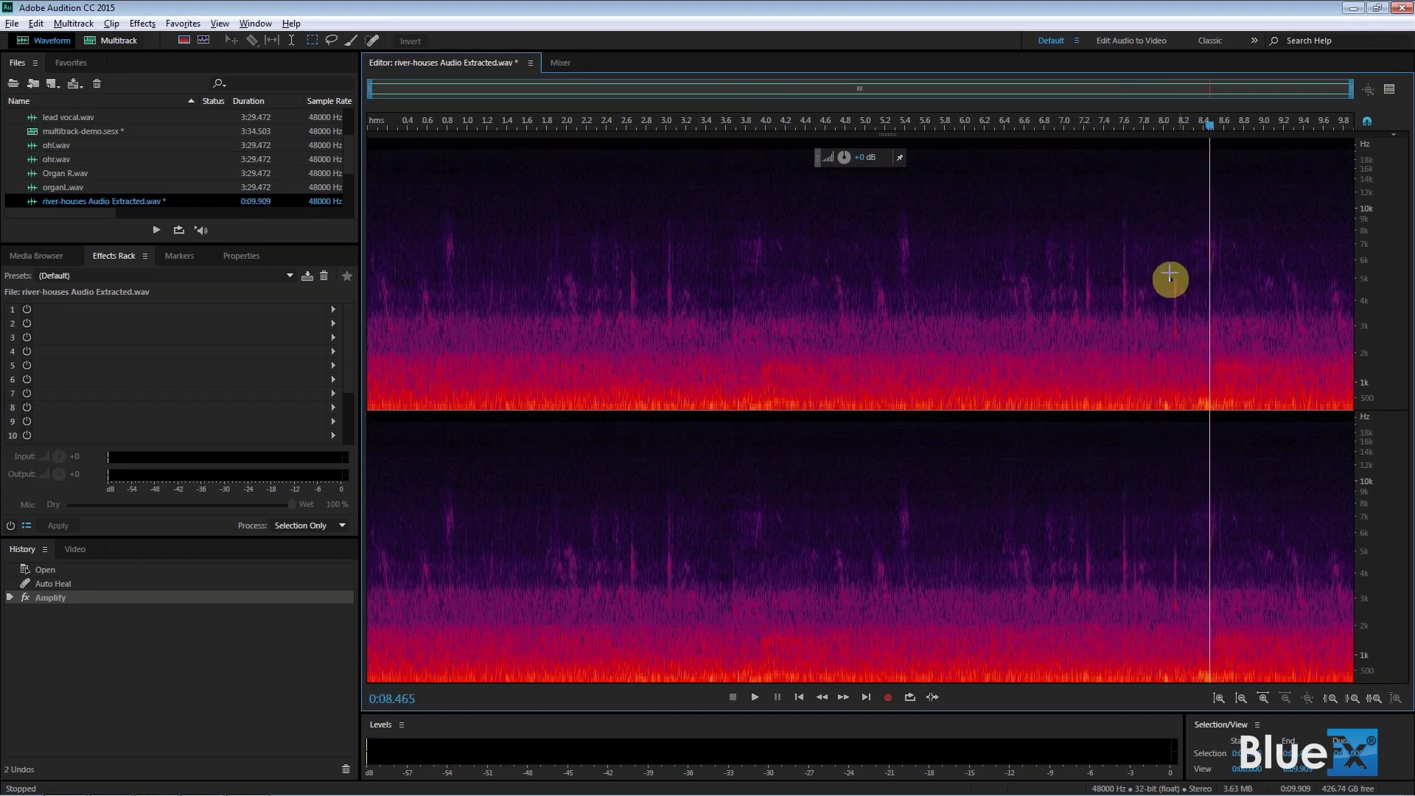
pyautogui.moveTo(1164, 253); pyautogui.dragTo(1194, 360)
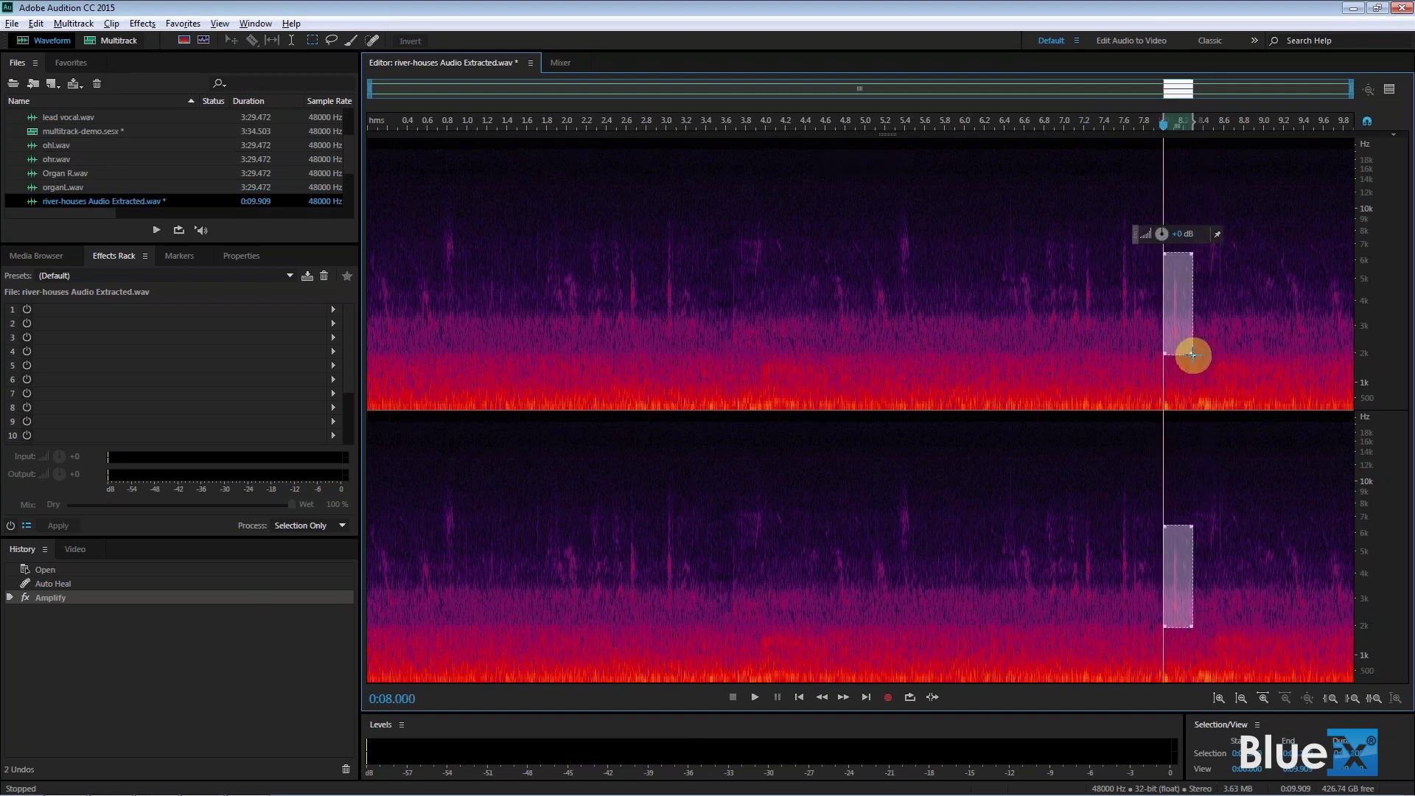
# Auto-heal the second click, lower it slightly, and replay from about 6.9 seconds.
pyautogui.click(183, 23)
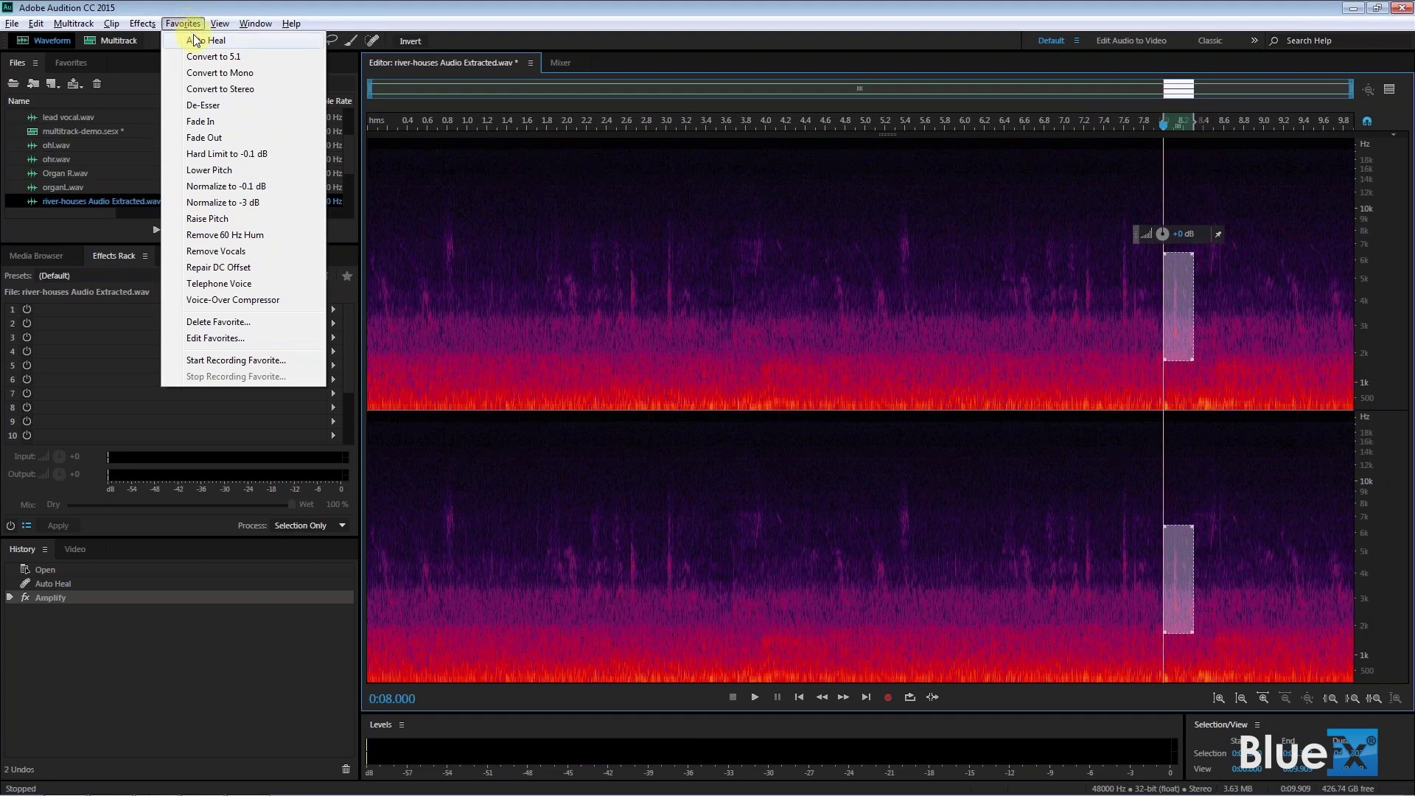
pyautogui.click(193, 40)
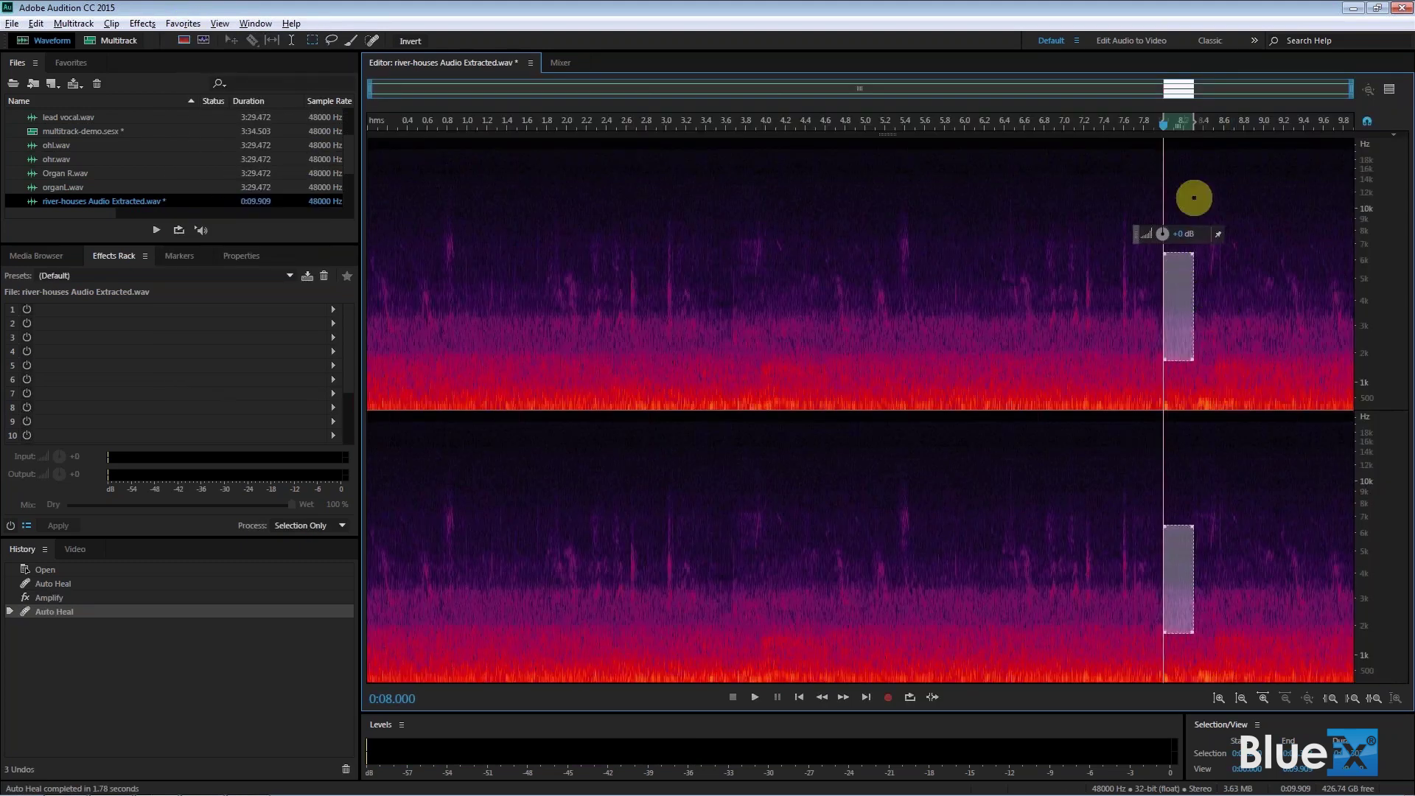
pyautogui.moveTo(1164, 234)
pyautogui.mouseDown()
pyautogui.moveTo(1175, 233)
pyautogui.moveTo(1163, 232)
pyautogui.mouseUp()
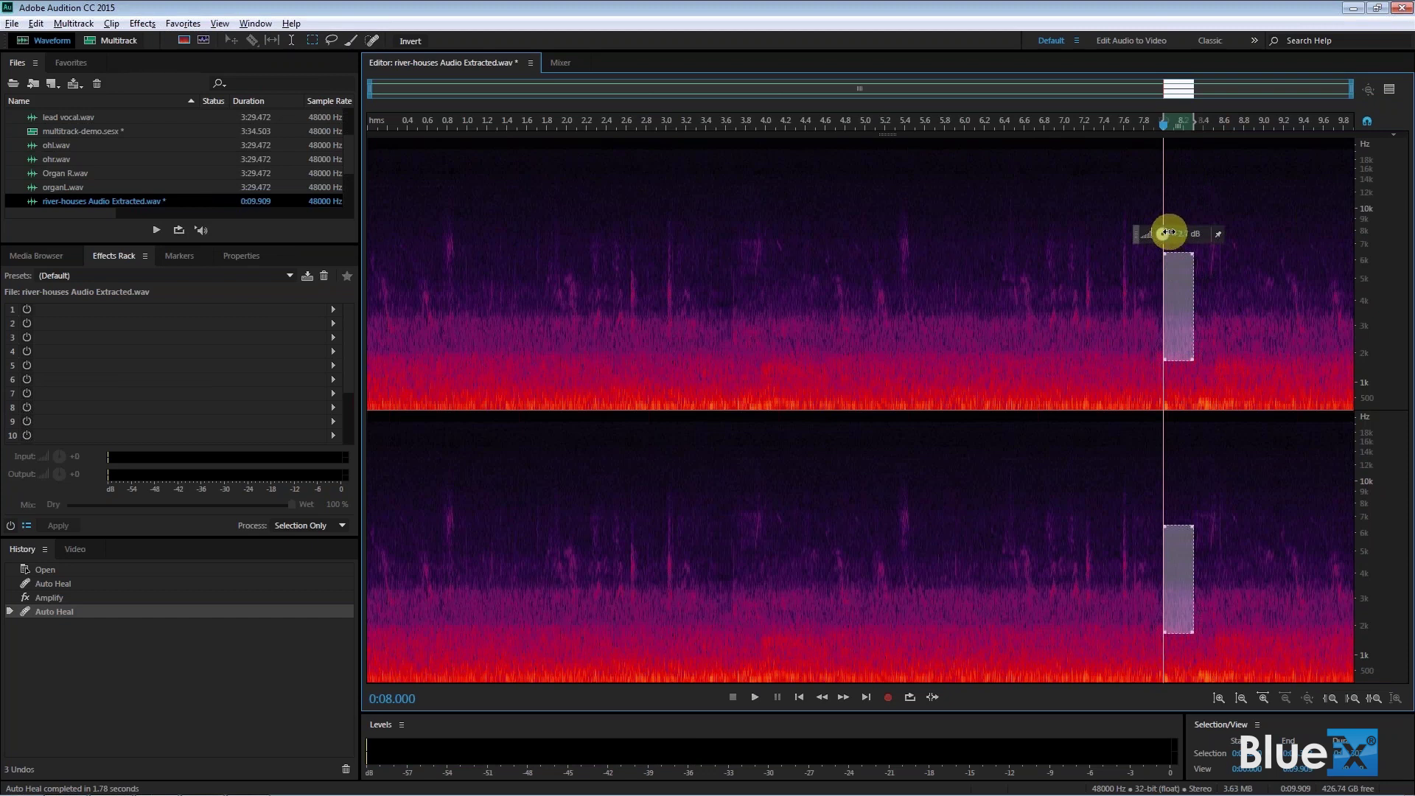
pyautogui.click(1082, 318)
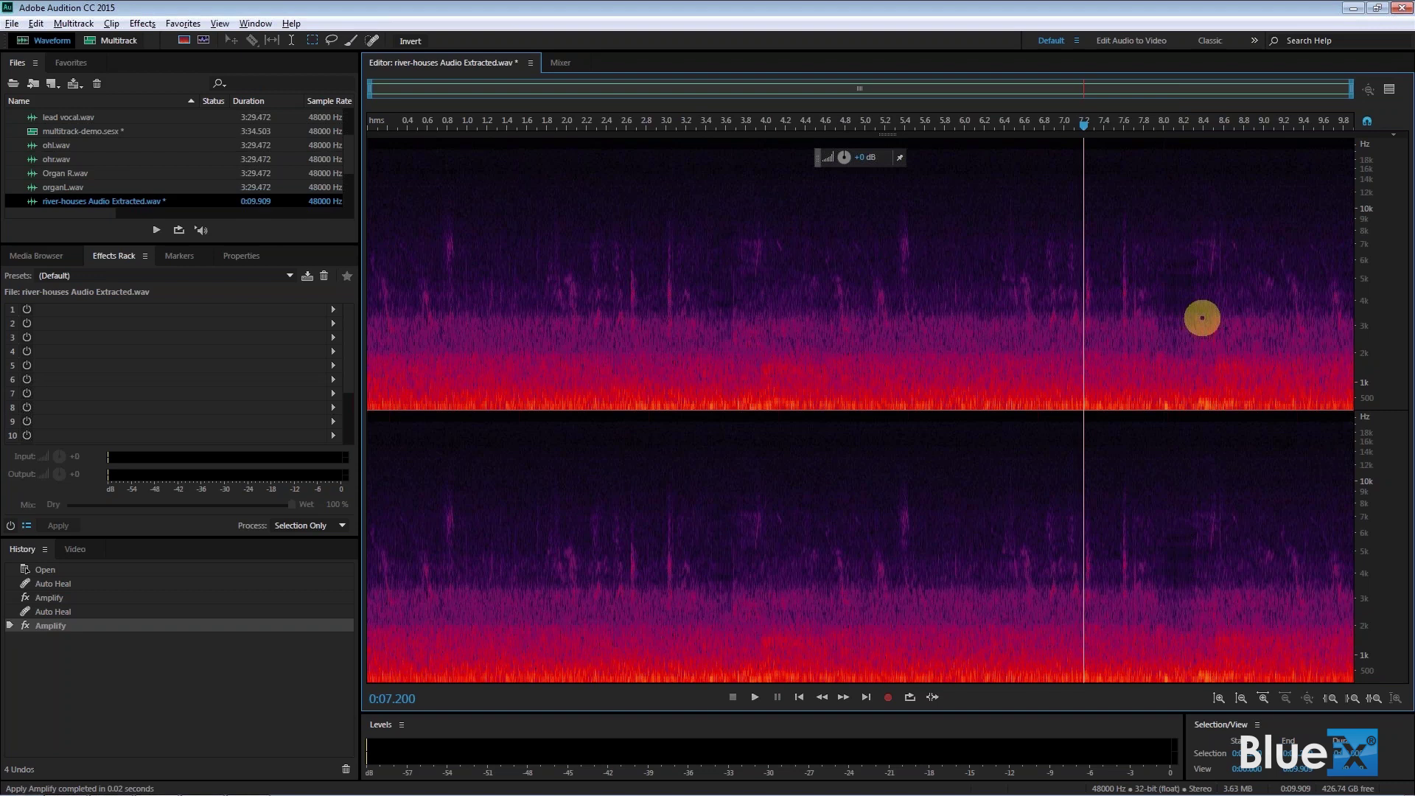
pyautogui.click(1055, 328)
pyautogui.press('space')
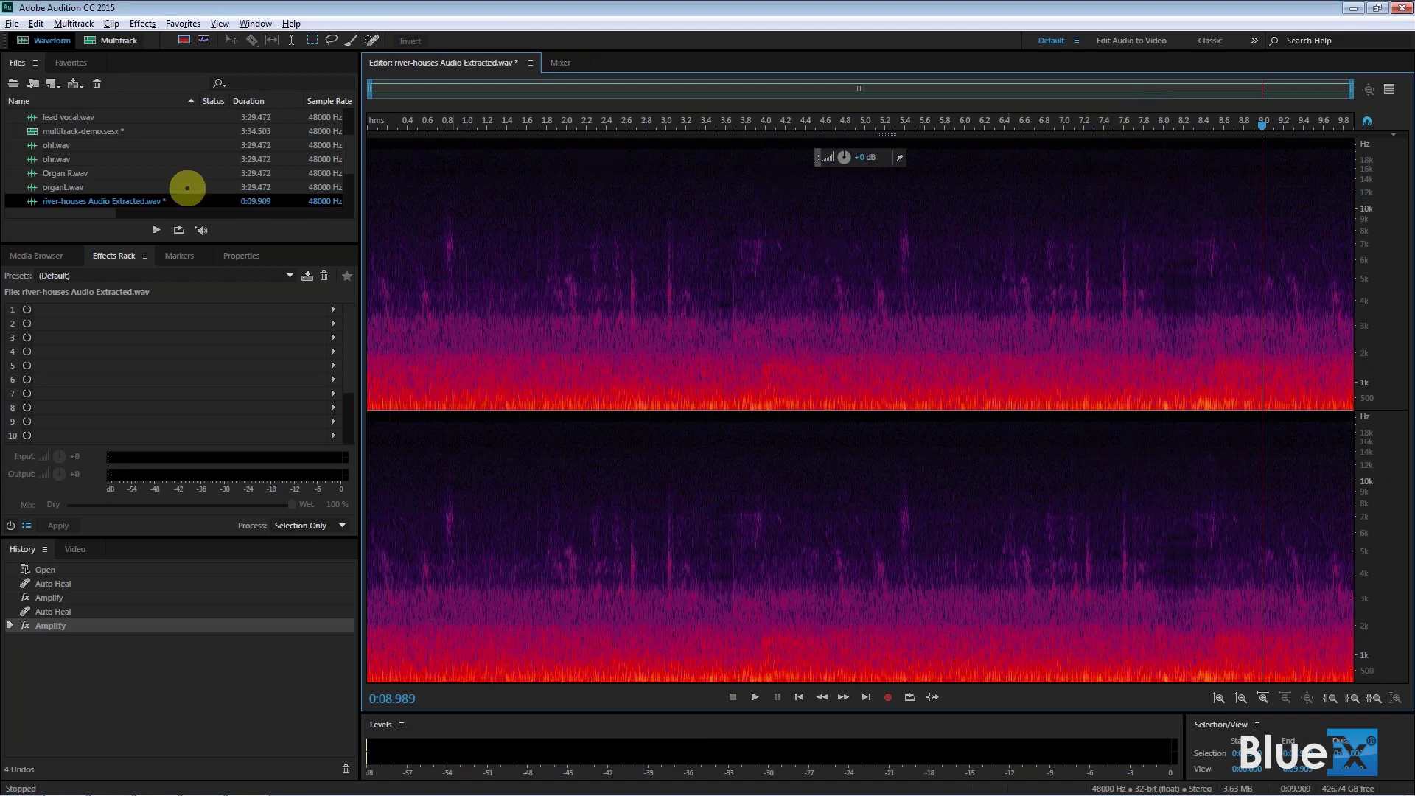
# Save river-houses Audio Extracted.wav and switch to Premiere Pro.
pyautogui.click(12, 23)
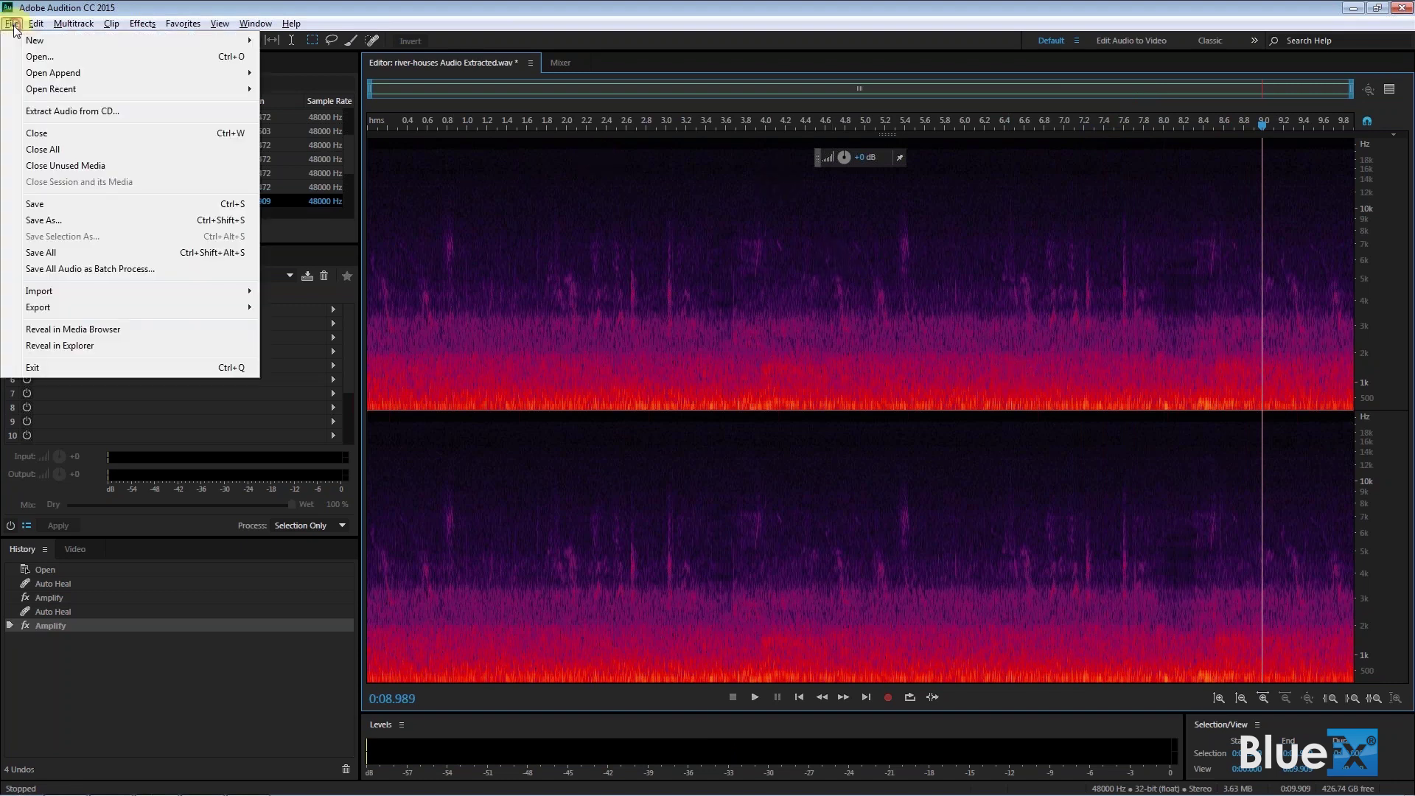
pyautogui.click(43, 203)
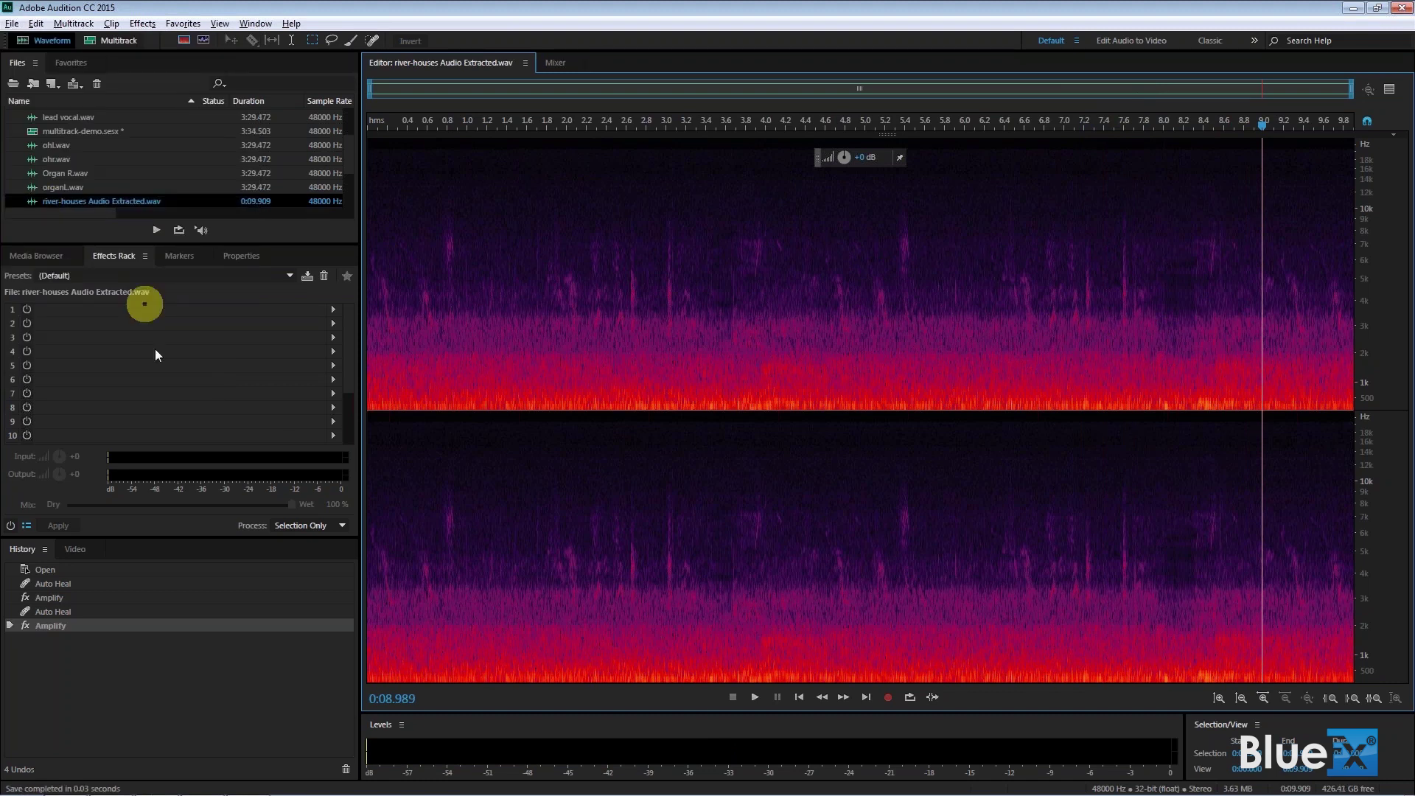
pyautogui.hotkey('alt', 'Tab')
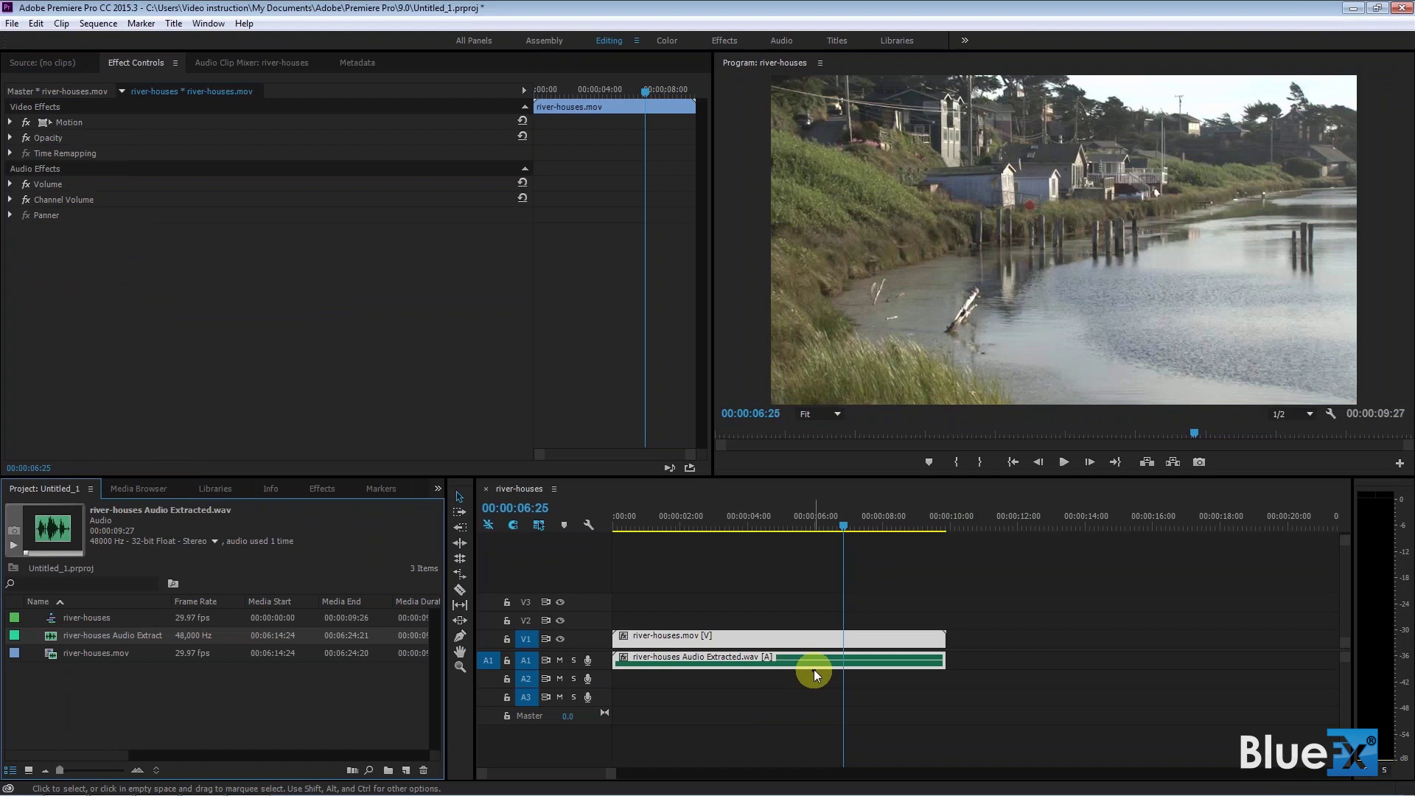
# Play the river-houses sequence from 00:00:06:11 and select the healed A1 audio clip.
pyautogui.moveTo(845, 523); pyautogui.dragTo(825, 523)
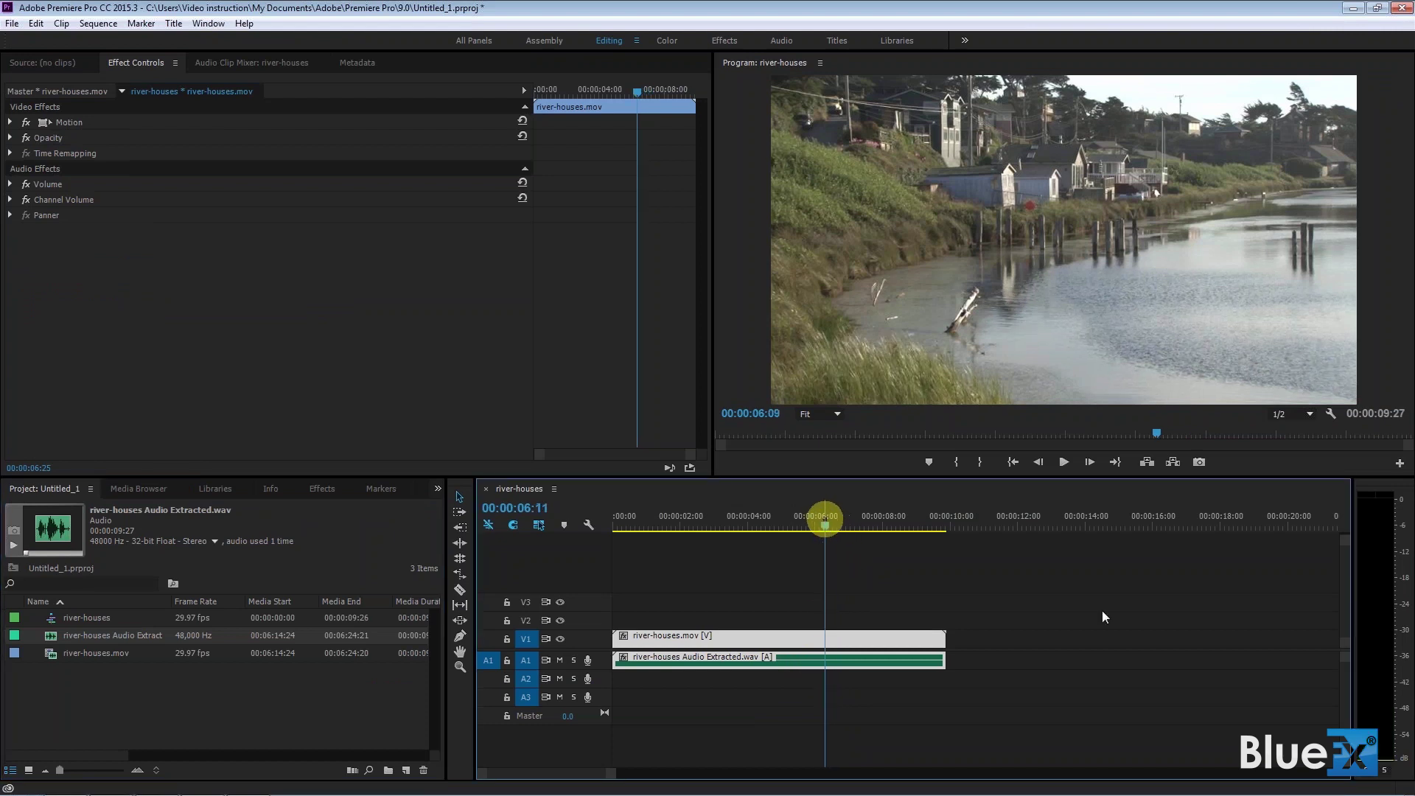
pyautogui.click(1306, 635)
pyautogui.press('space')
pyautogui.click(927, 673)
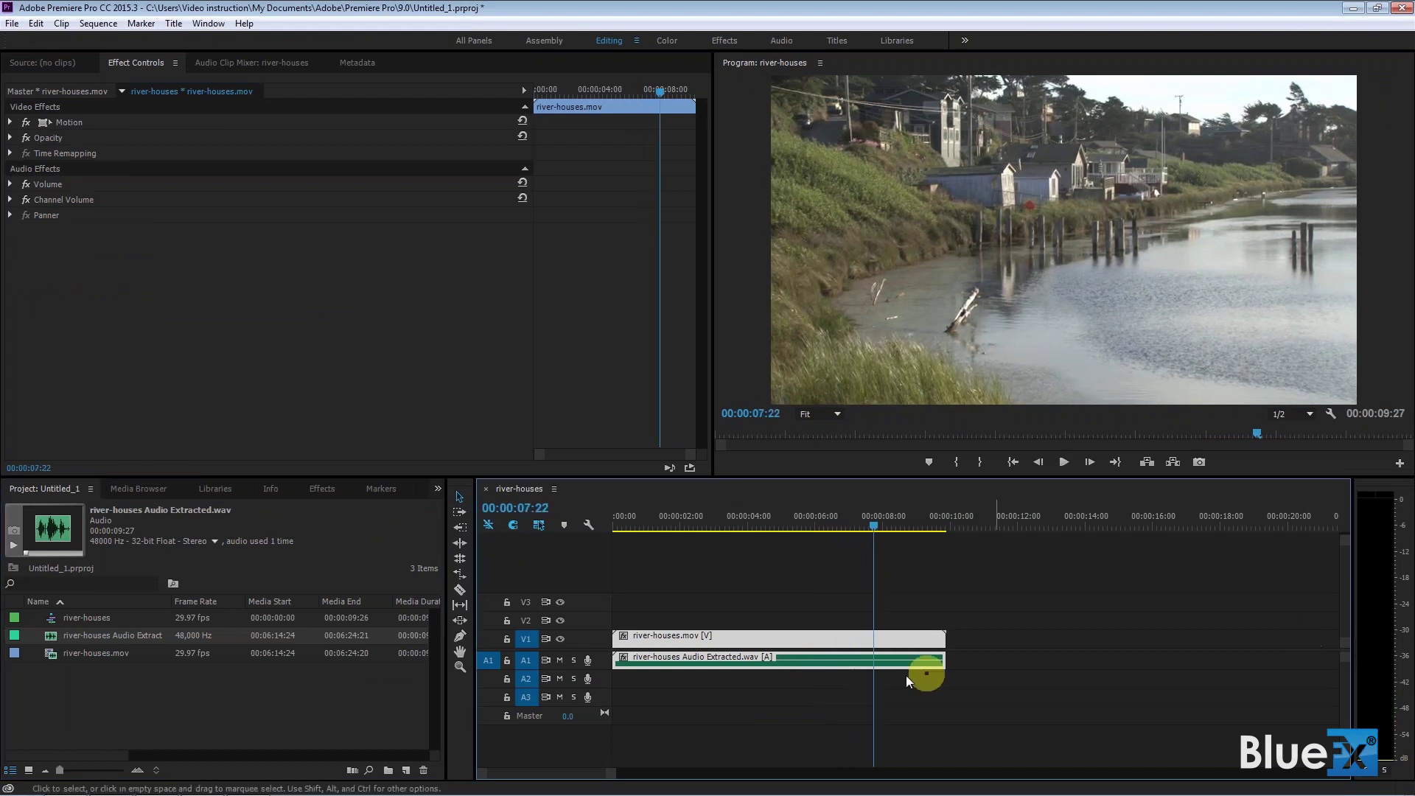